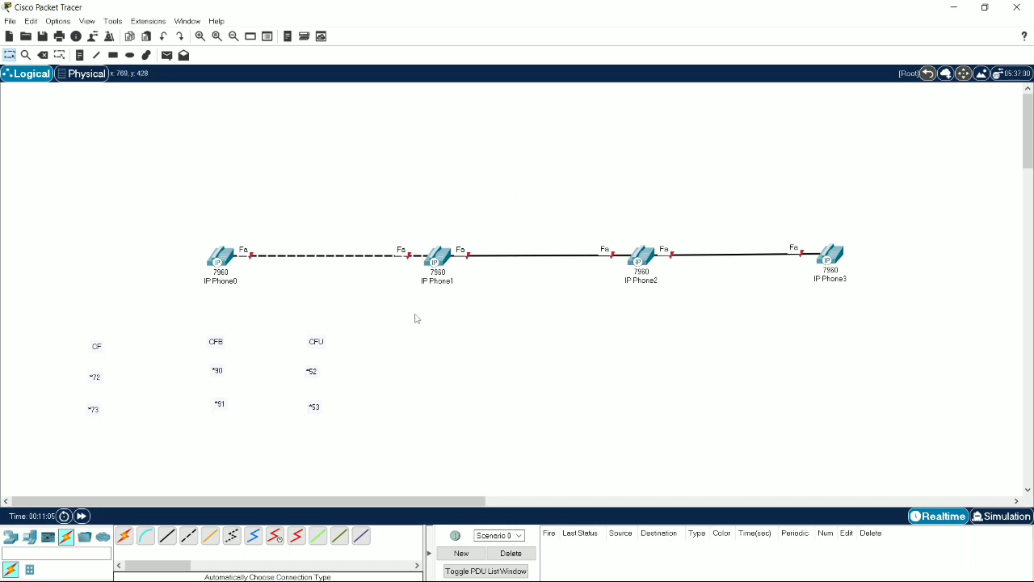
drag(164, 298, 907, 221)
drag(86, 357, 97, 352)
drag(216, 345, 219, 348)
click(527, 349)
drag(67, 462, 937, 158)
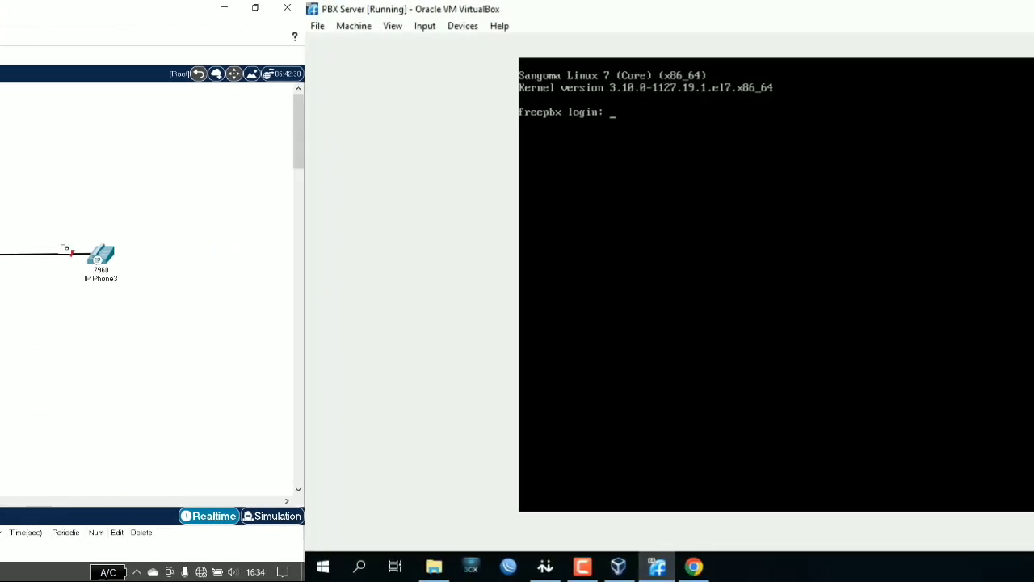
Log in to the FreePBX console in the PBX Server virtual machine as root with the account password.
text(root)
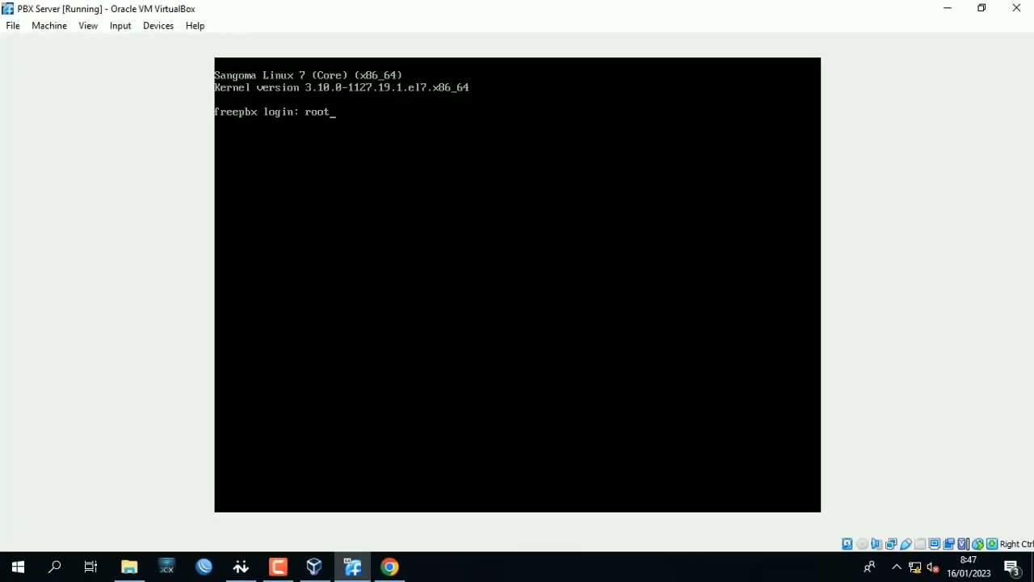
key(Return)
key(Return)
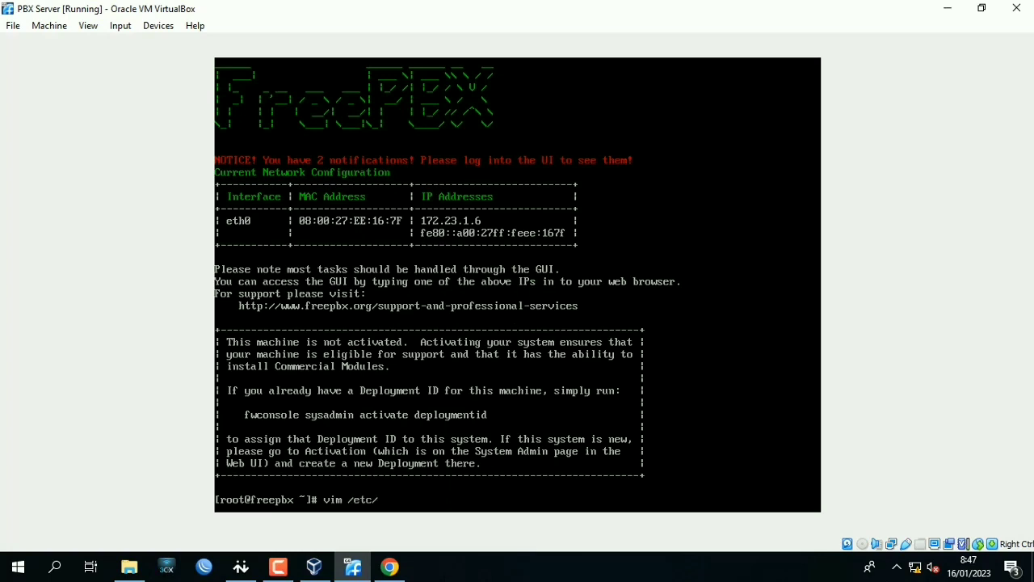
Open /etc/sysconfig/network-scripts/ifcfg-eth0 in vim.
text(vim /etc/sysconfig/network-scripts/if)
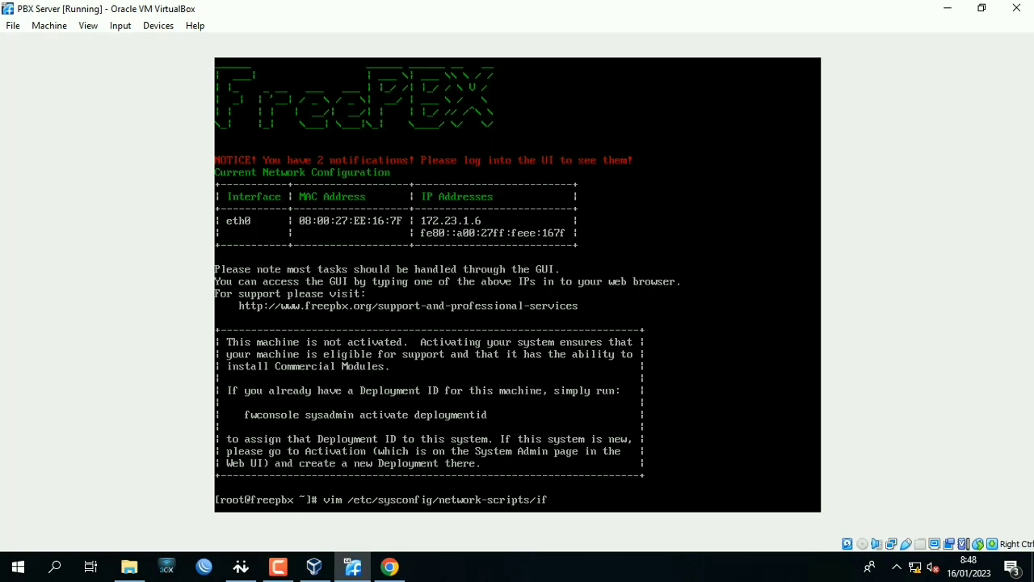
text(cfg-eth0)
key(Return)
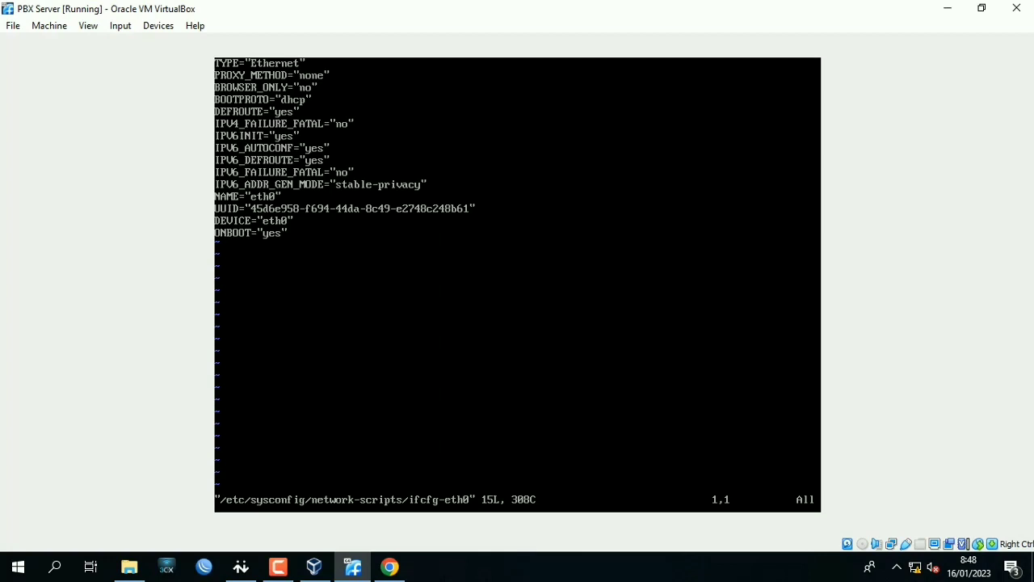
Change the BOOTPROTO value in the eth0 configuration file to "static".
key(i)
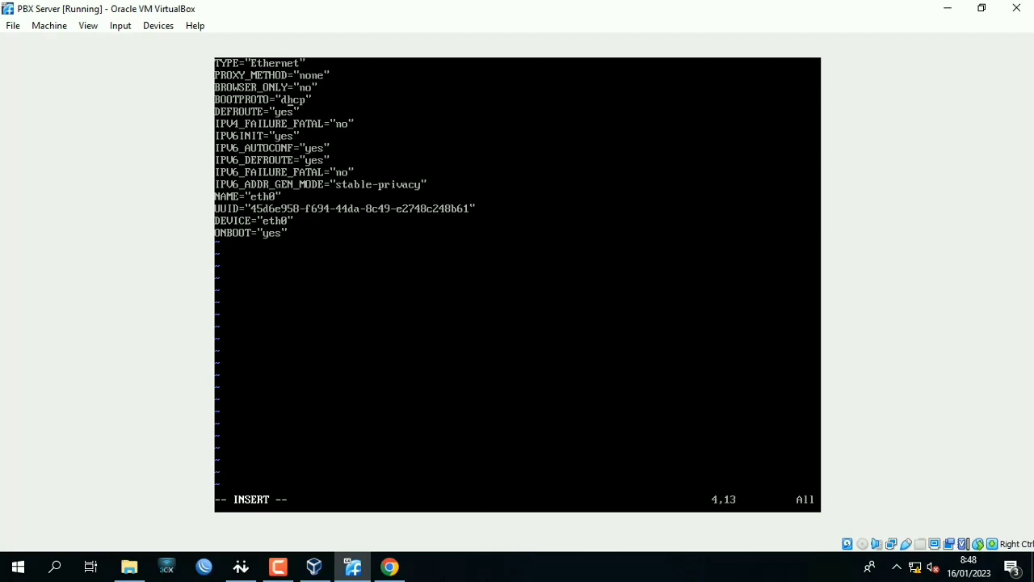
key(BackSpace)
key(BackSpace)
key(BackSpace)
key(BackSpace)
text(static)
Insert the line IPADDR="192.168.100.1" below the IPV4_FAILURE_FATAL line.
key(Down)
key(Right)
key(Right)
key(Right)
key(Return)
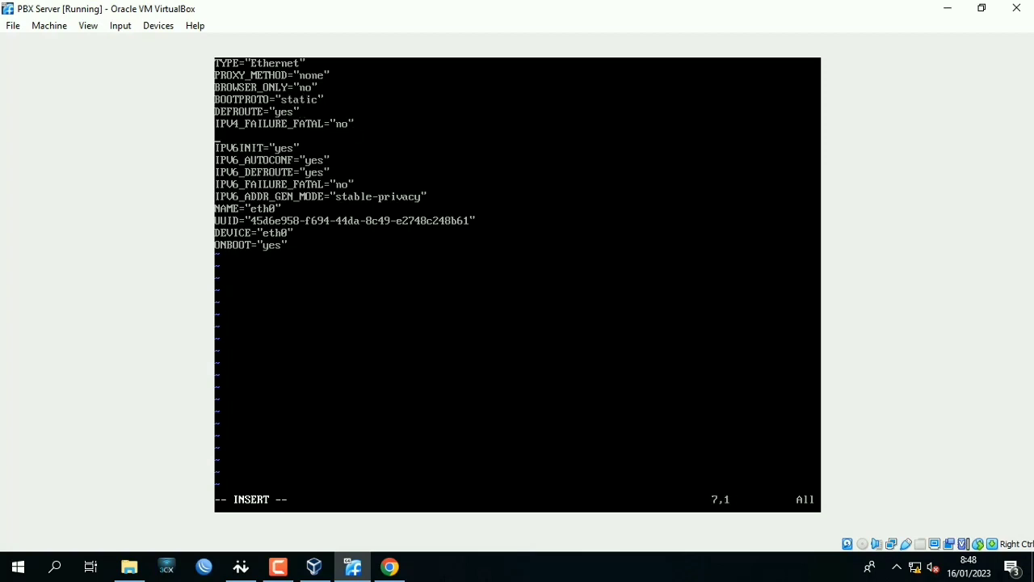
text(IPADDR="192.168.100)
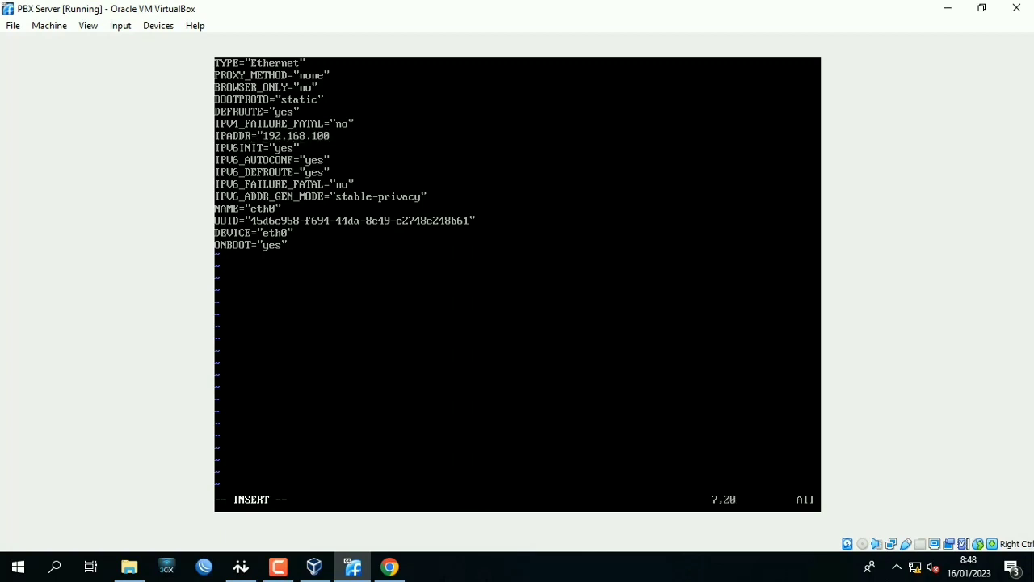
text(.1")
key(Return)
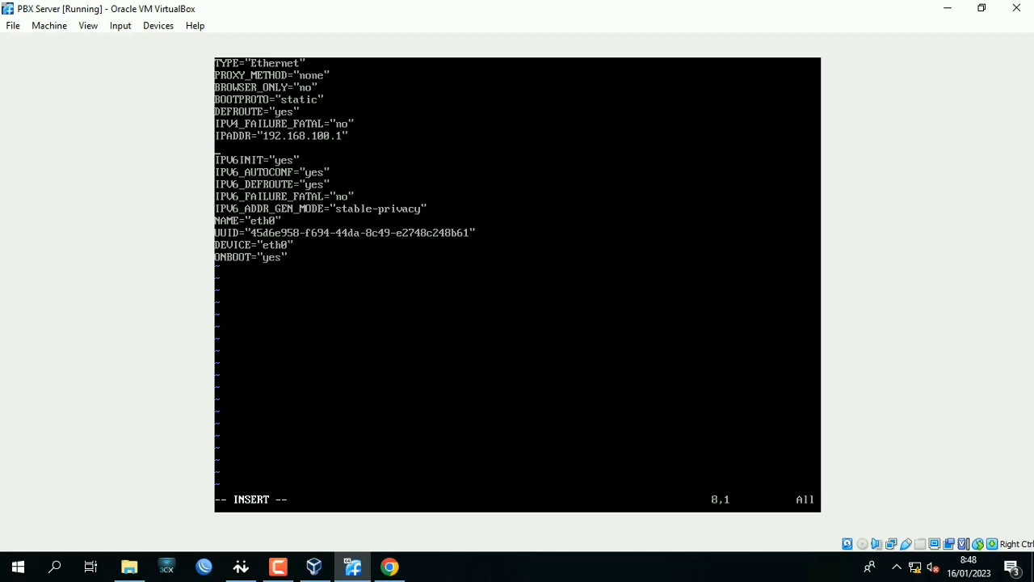
Add the line NETMASK="255.255.255.0" below the IPADDR line.
text(NETMASK="255.255.255.0)
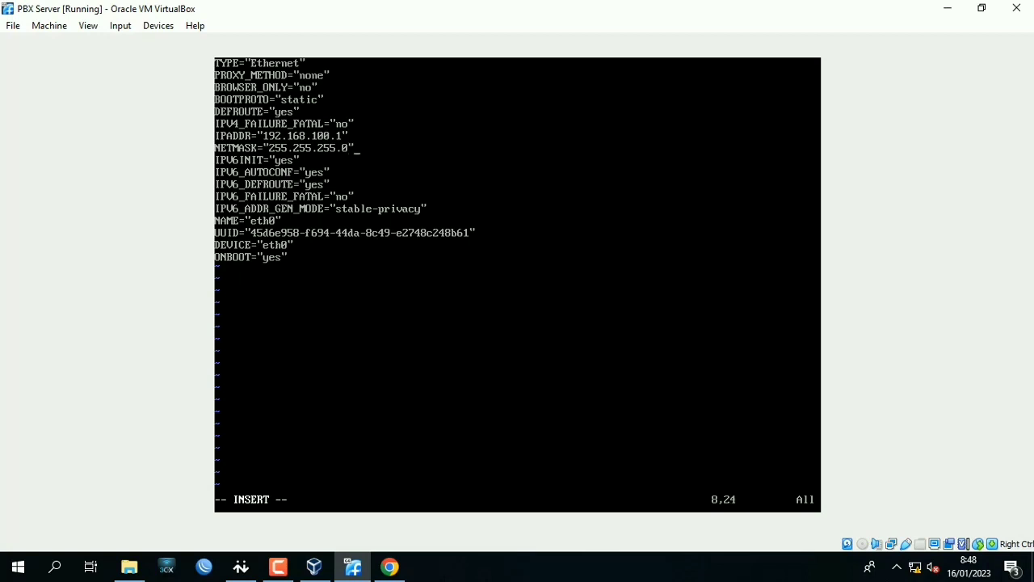
text(")
Save the eth0 configuration file and quit vim.
key(Escape)
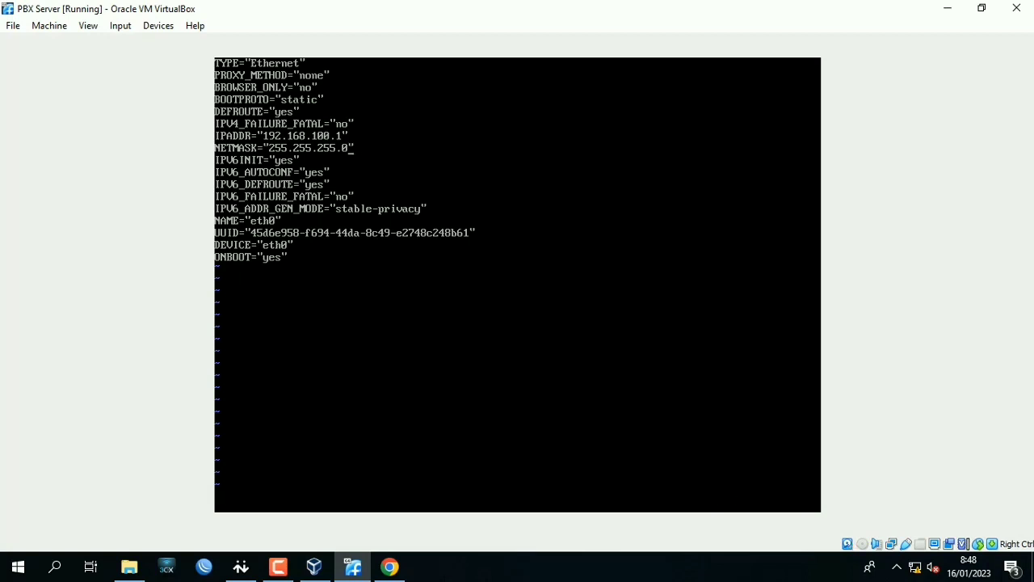
text(:wq)
key(Return)
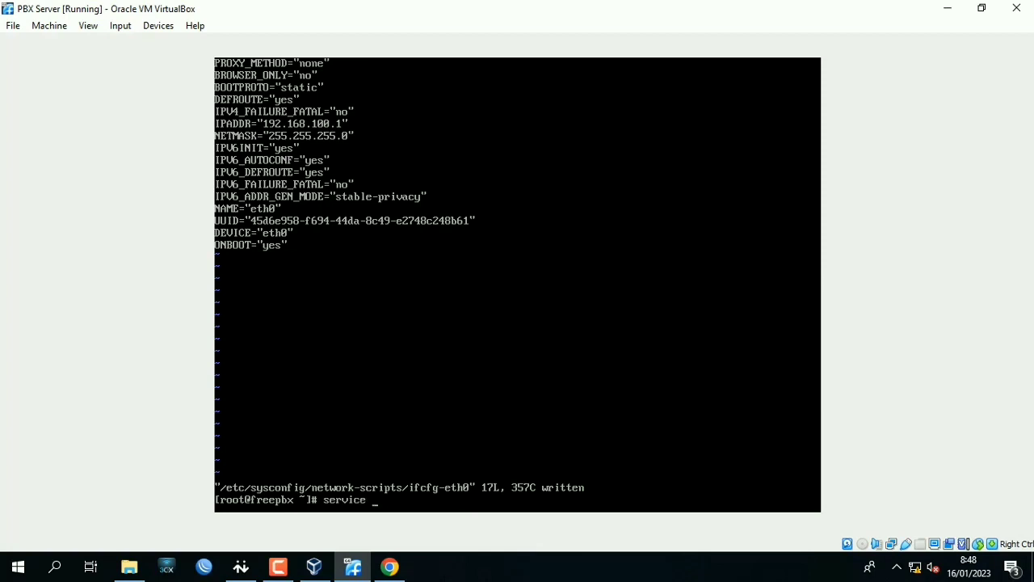
Restart the server's network service with the command "service network restart".
text(network resta)
key(BackSpace)
text(tart)
key(Return)
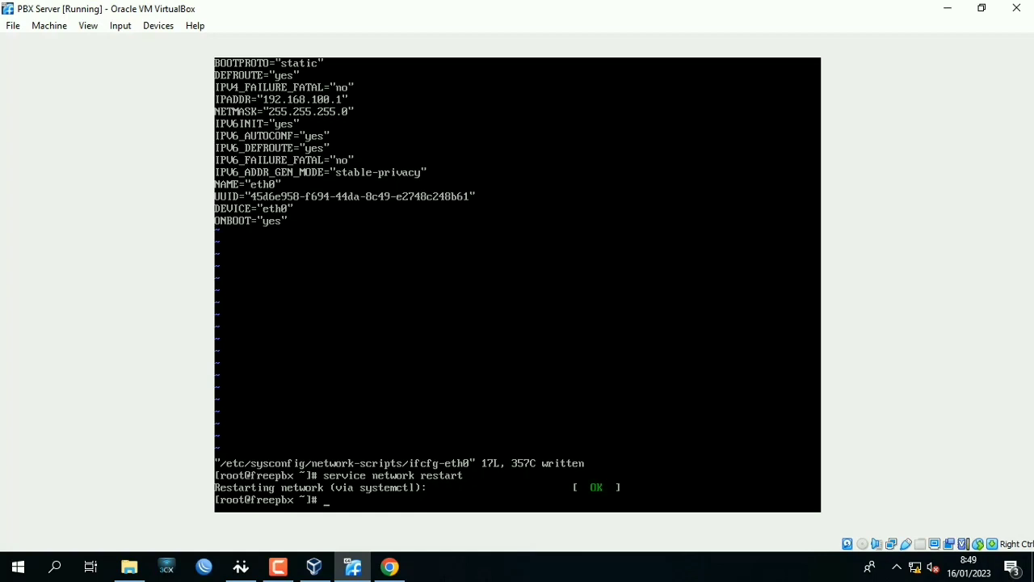
Open the Windows host's list of network adapters from the Network & Internet settings.
right_click(921, 570)
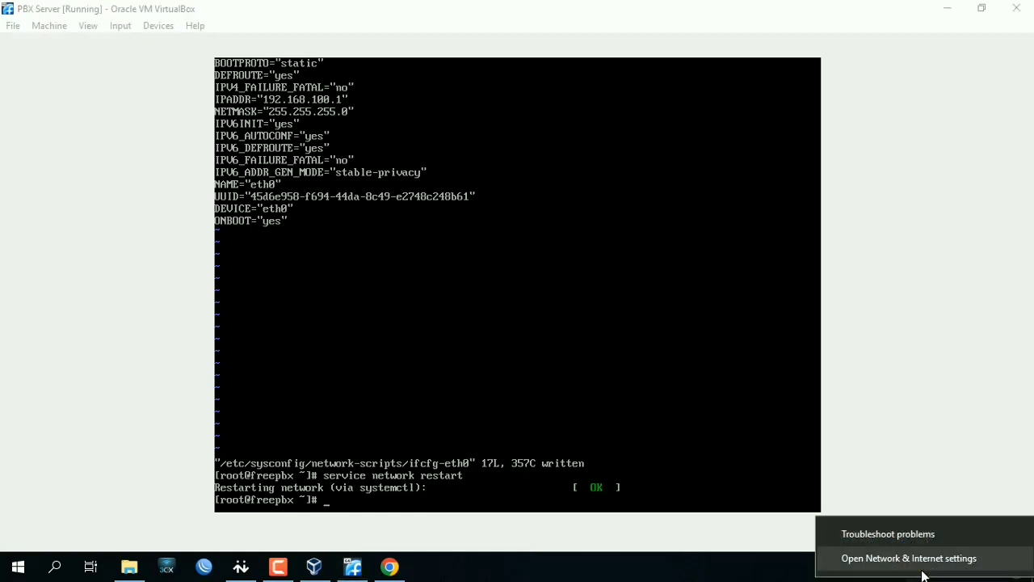
click(922, 569)
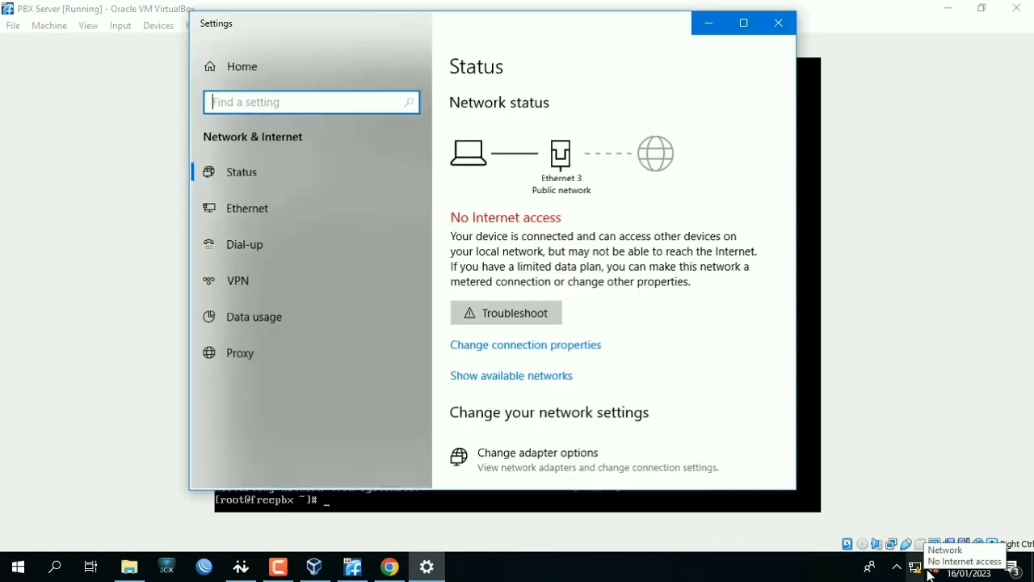
scroll(601, 392, down, 2)
click(593, 385)
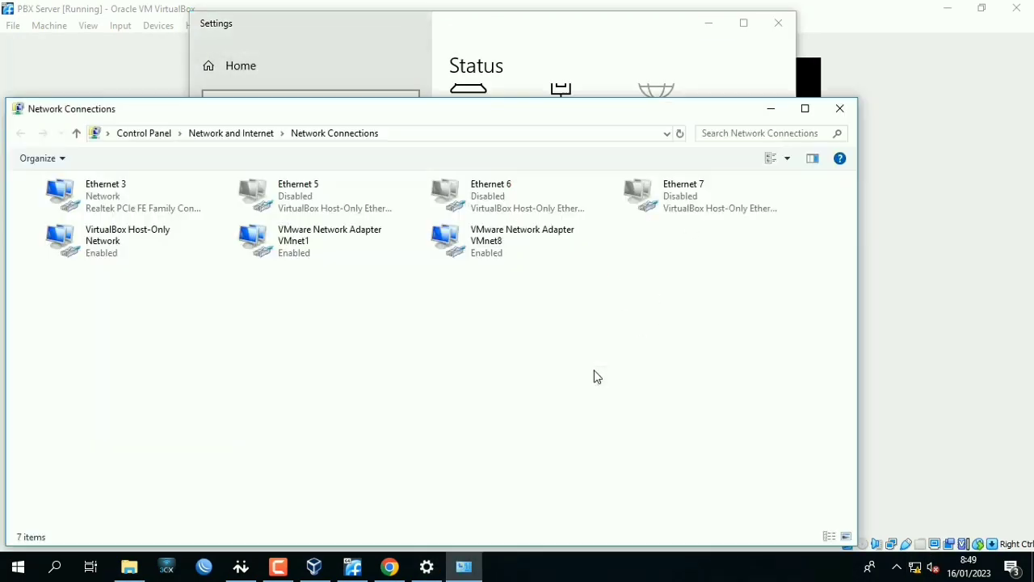
drag(285, 111, 411, 73)
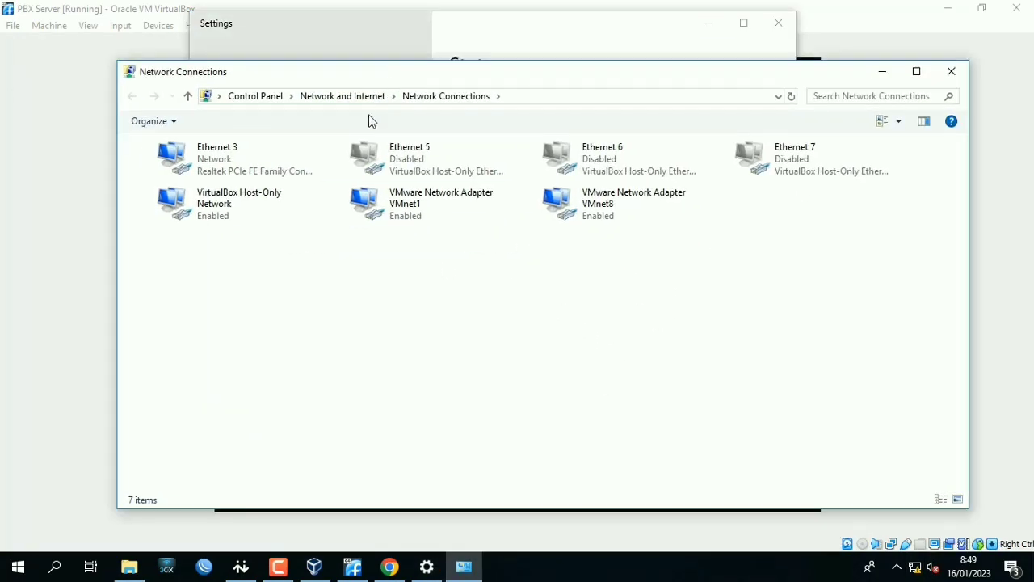
Open the TCP/IPv4 properties of the Ethernet 3 adapter and switch it to manual IP addressing.
click(252, 151)
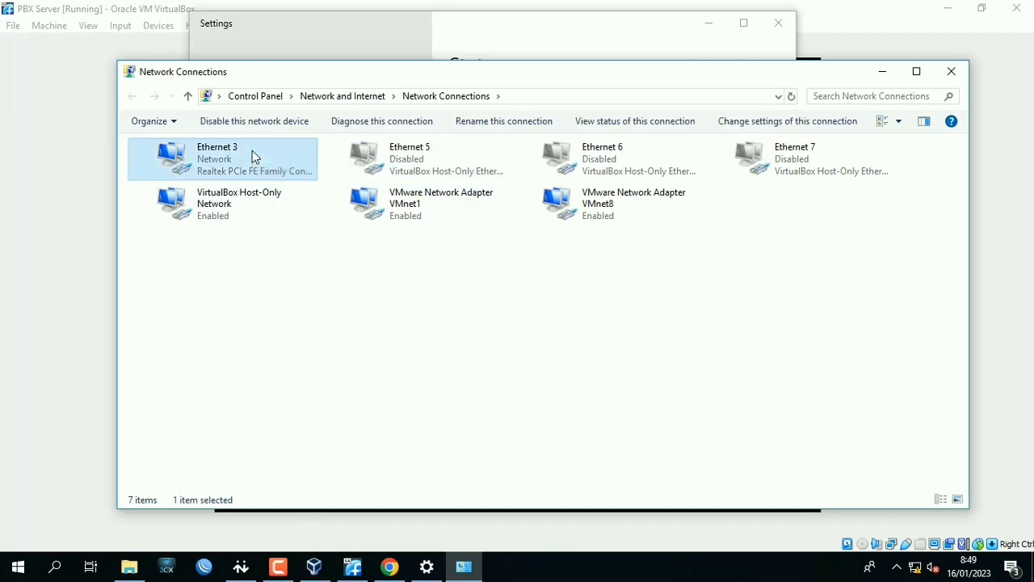
right_click(252, 150)
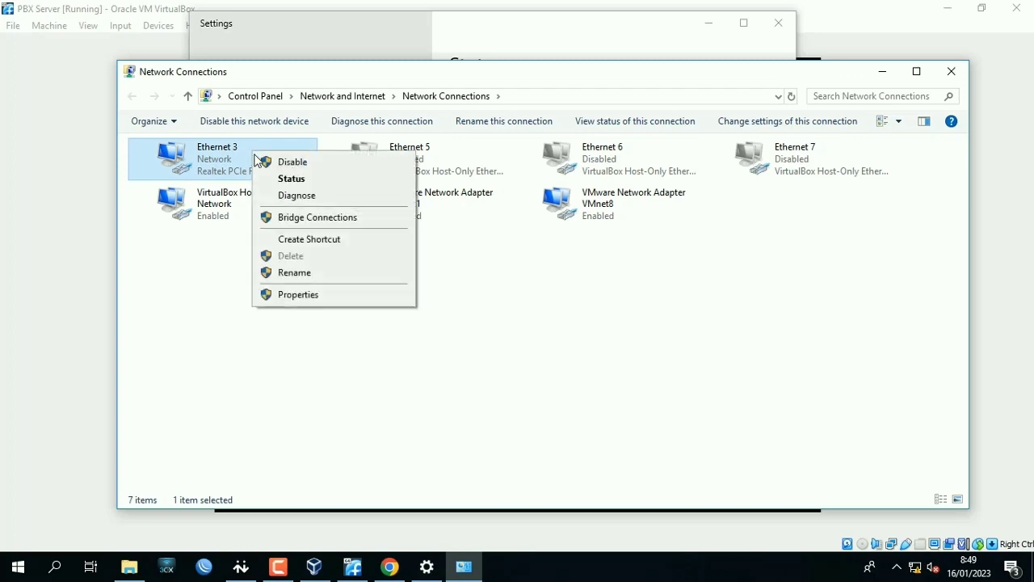
click(299, 299)
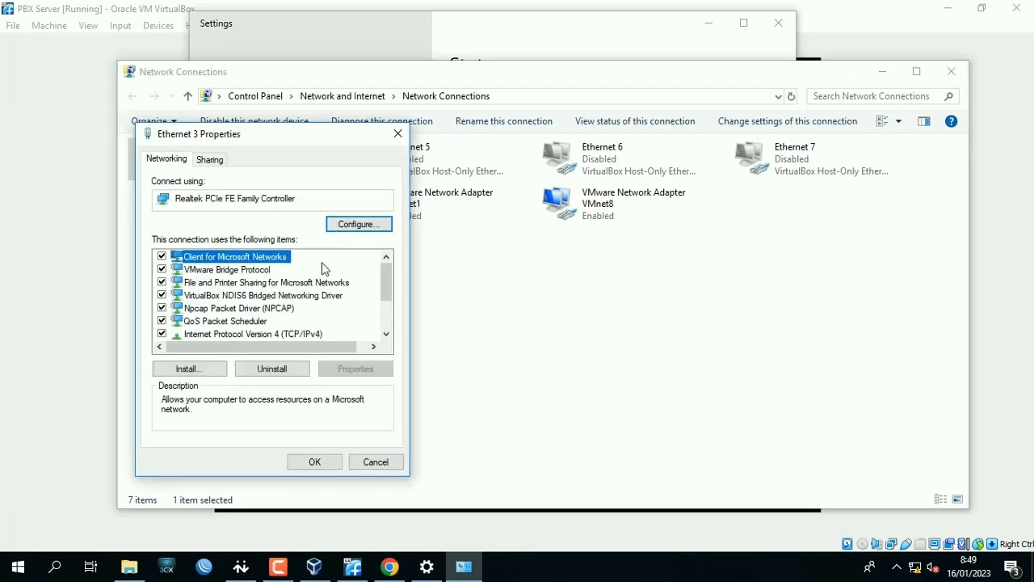
double_click(312, 337)
click(277, 299)
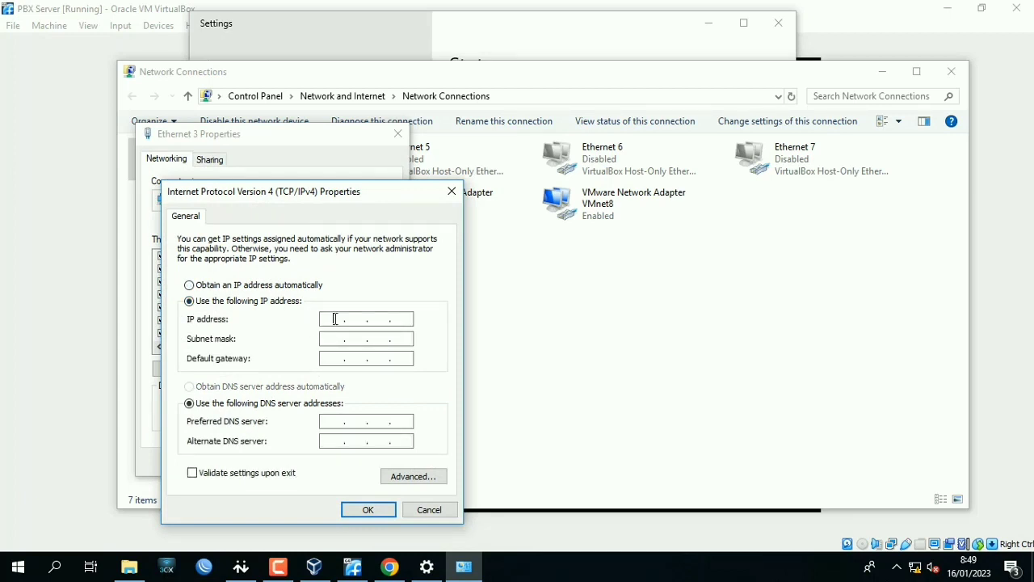
Give Ethernet 3 the IP address 192.168.100.2, subnet mask 255.255.255.0 and default gateway 192.168.100.1.
click(335, 319)
text(192.168)
key(Tab)
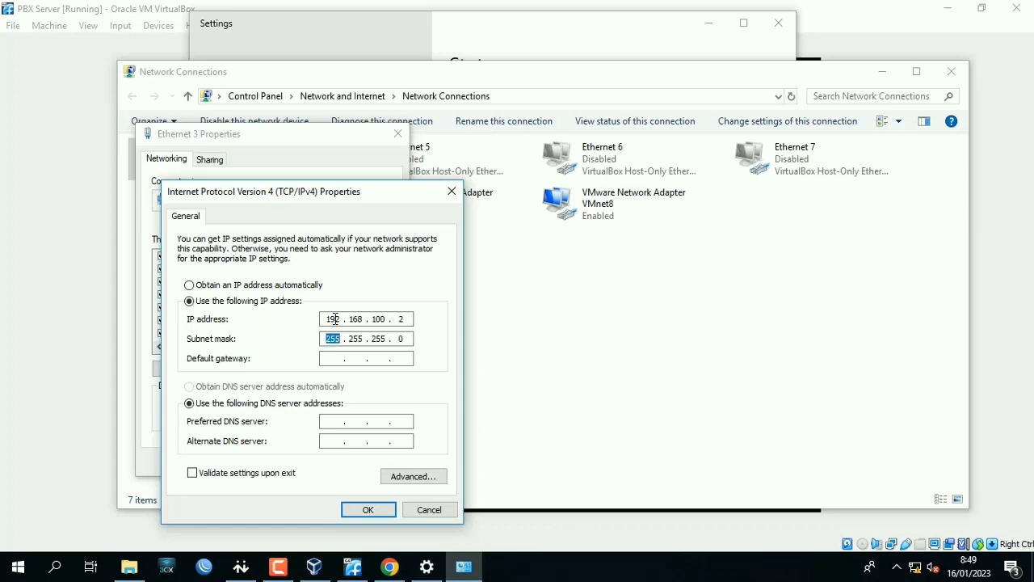
key(Tab)
text(192 . 168 . 100 . 1)
Set Ethernet 3's preferred DNS server to 192.168.100.1 and apply the adapter settings.
key(Tab)
key(Tab)
text(19216)
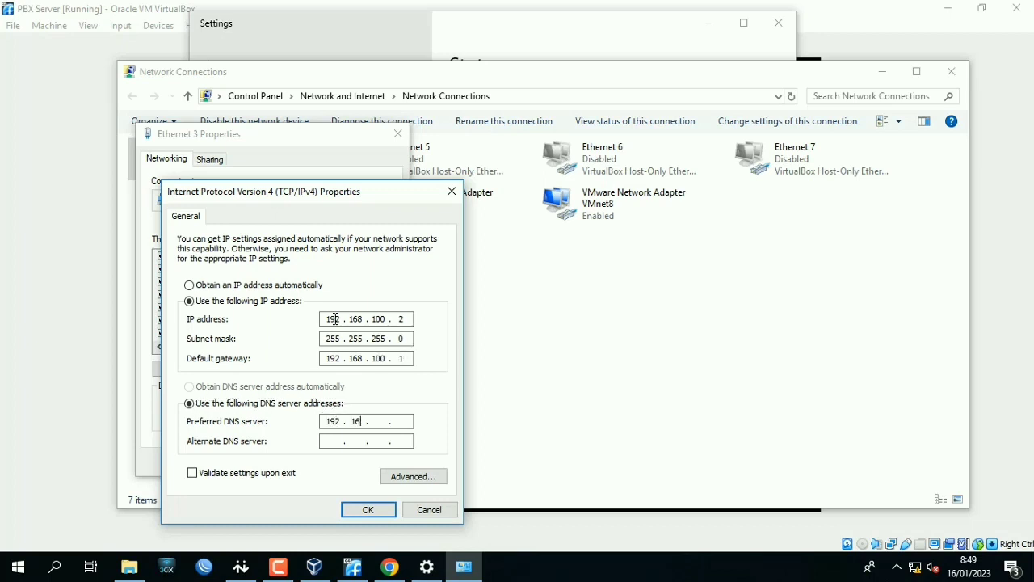
text(81001)
click(368, 509)
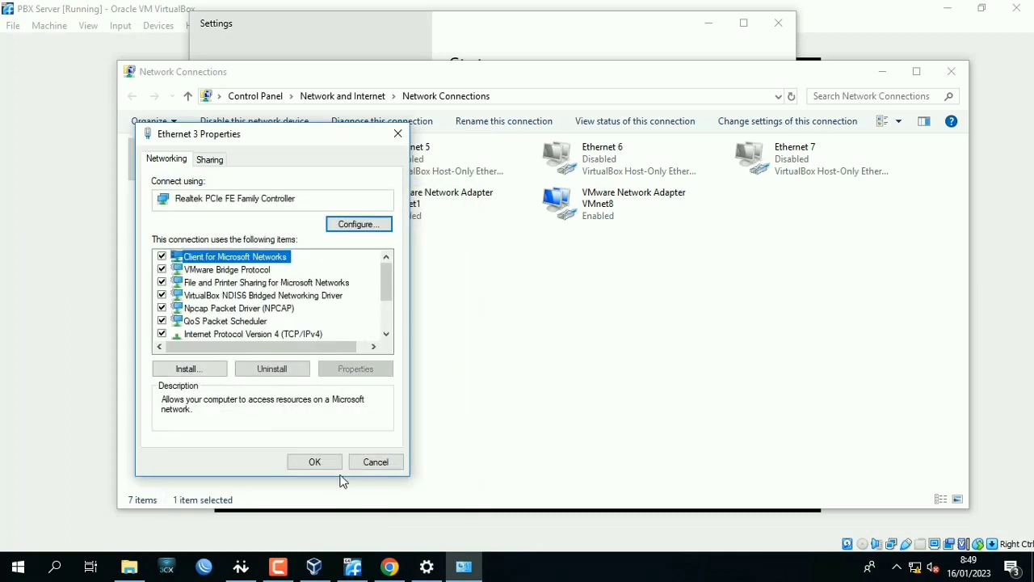
click(331, 468)
Open the TCP/IPv4 properties of the VirtualBox Host-Only Network adapter and switch it to manual IP addressing.
right_click(260, 207)
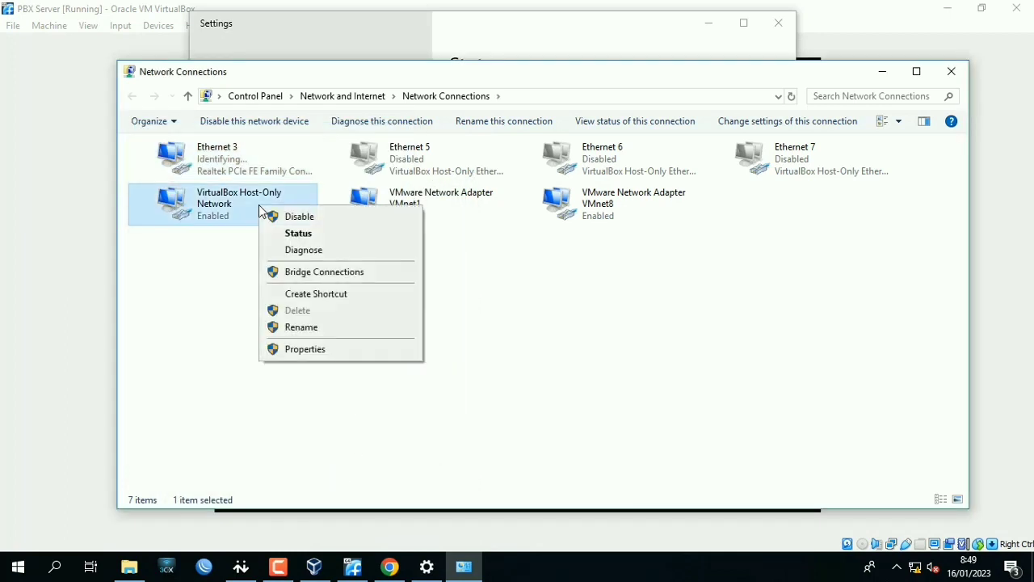
click(297, 234)
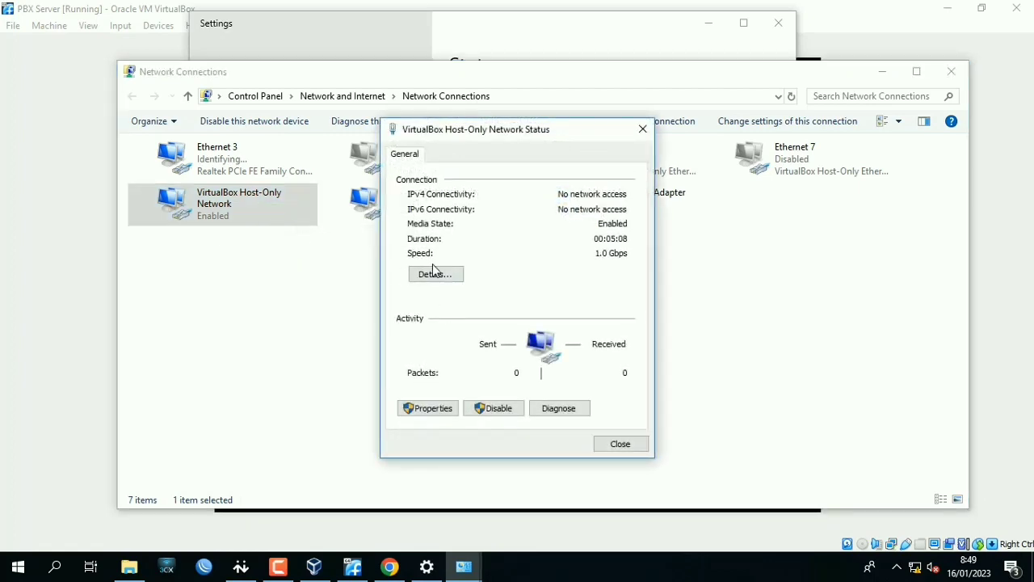
click(422, 408)
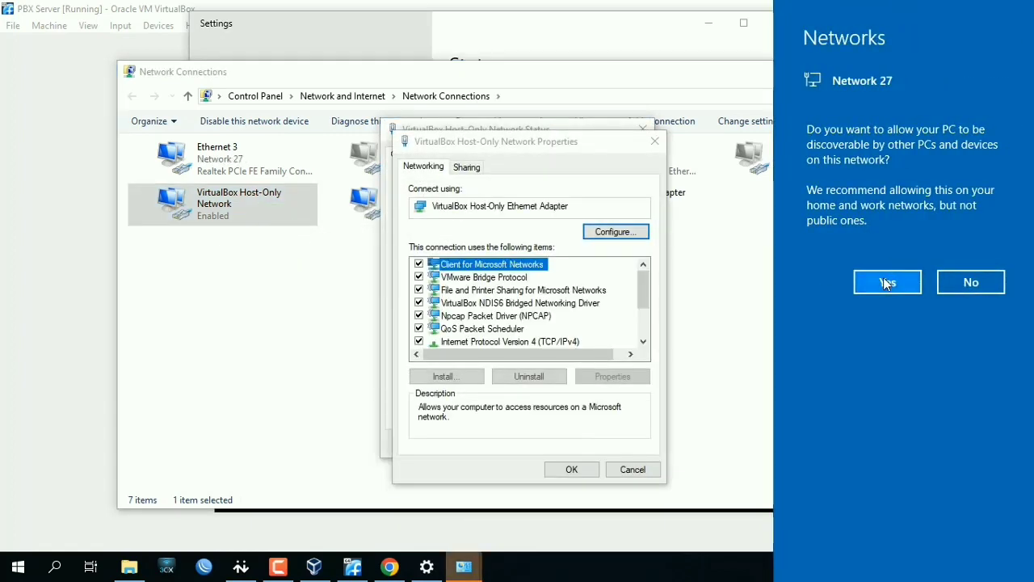
double_click(568, 341)
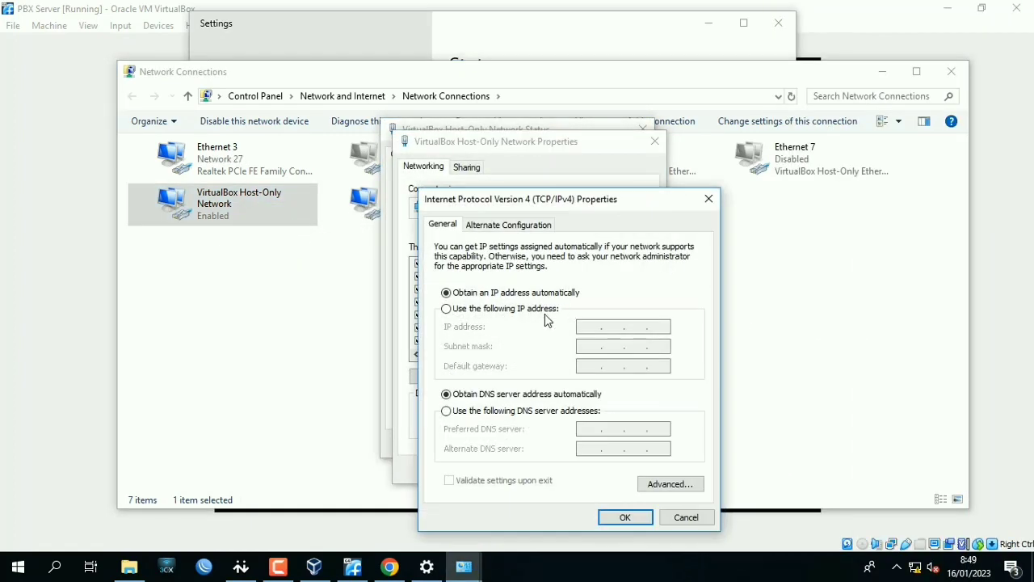
click(558, 312)
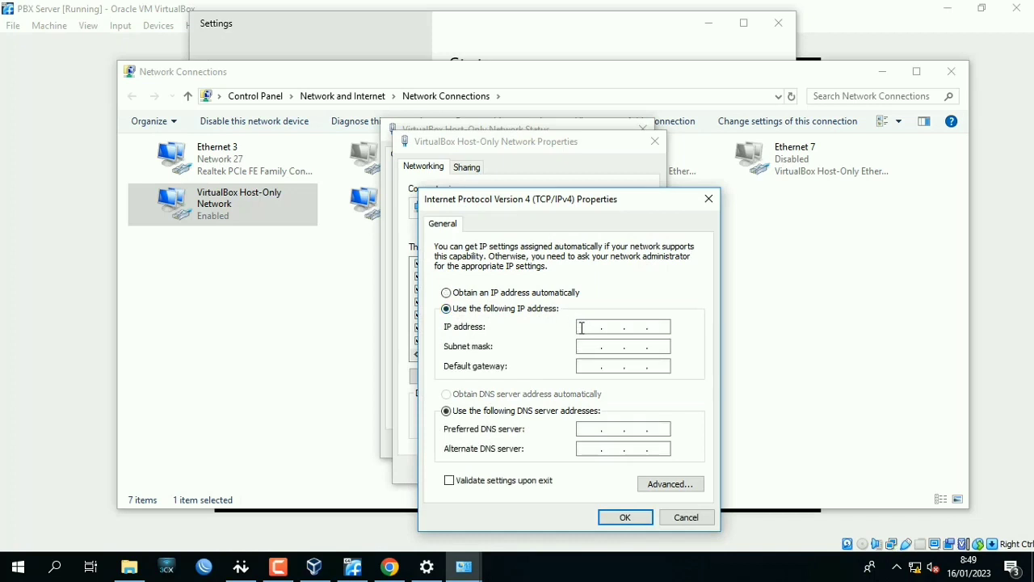
Give the host-only adapter the IP address 192.168.100.3, subnet mask 255.255.255.0 and default gateway 192.168.100.1.
click(581, 327)
text(192 . 168 . 100 . 3)
key(Tab)
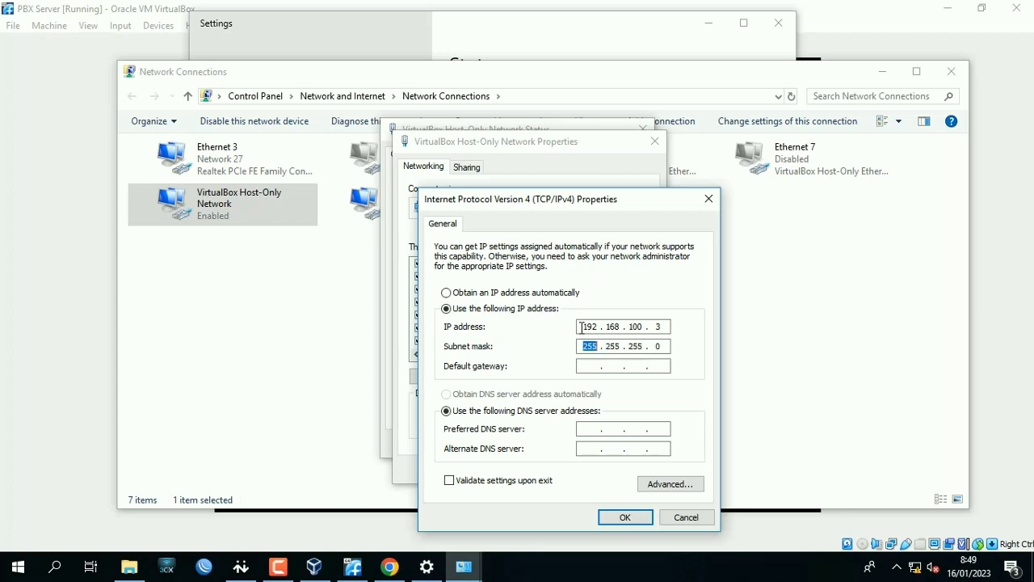
key(Tab)
text(192 . 168 . 100 . 1)
Set the host-only adapter's preferred DNS server to 192.168.100.1, apply the settings and close its status window.
key(Tab)
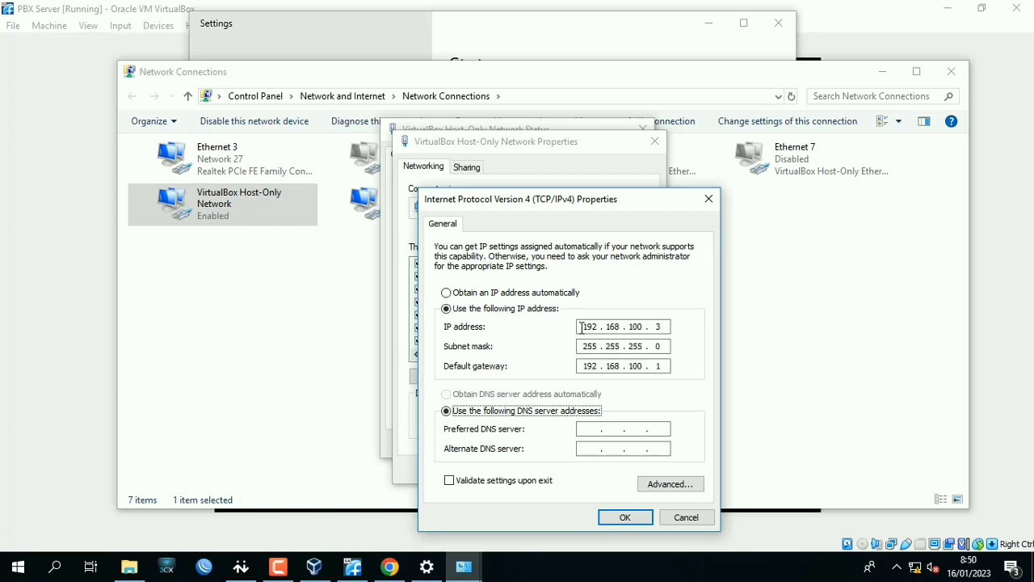
key(Tab)
text(192 . 168 . 100 . 1)
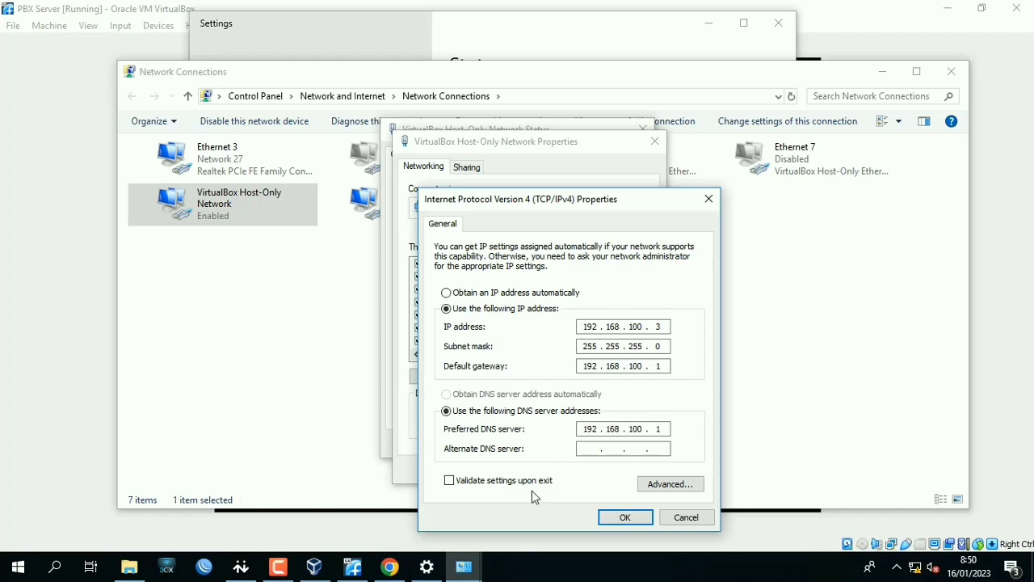
click(624, 517)
click(581, 348)
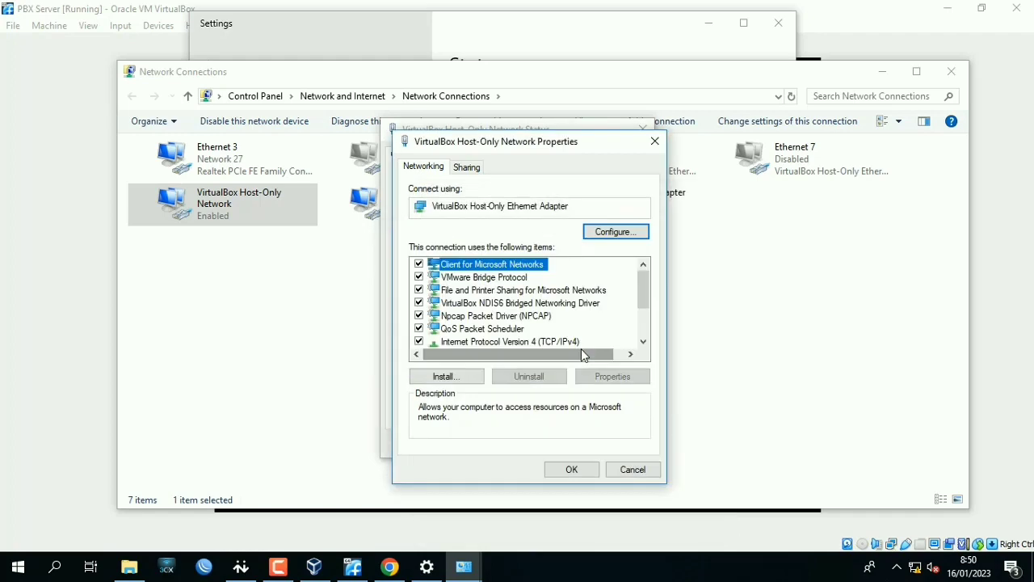
click(582, 473)
click(600, 446)
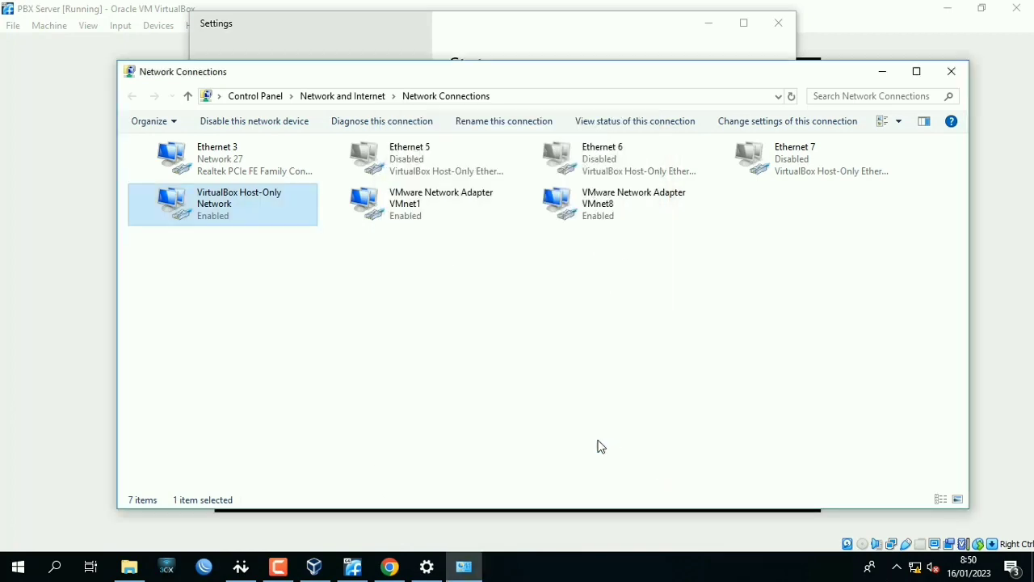
Close the Settings and Network Connections windows and switch to Google Chrome.
click(778, 23)
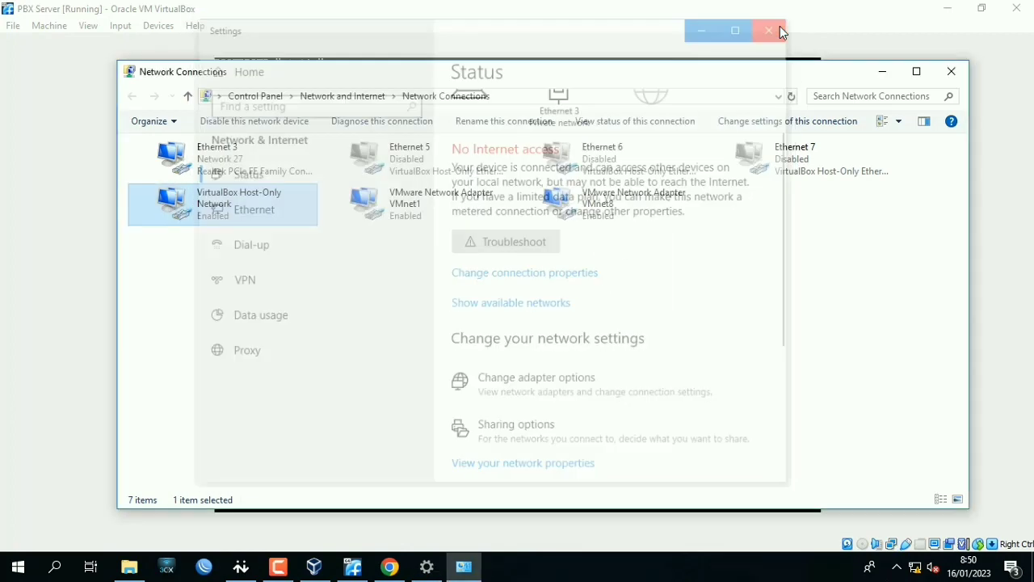
click(950, 71)
click(389, 566)
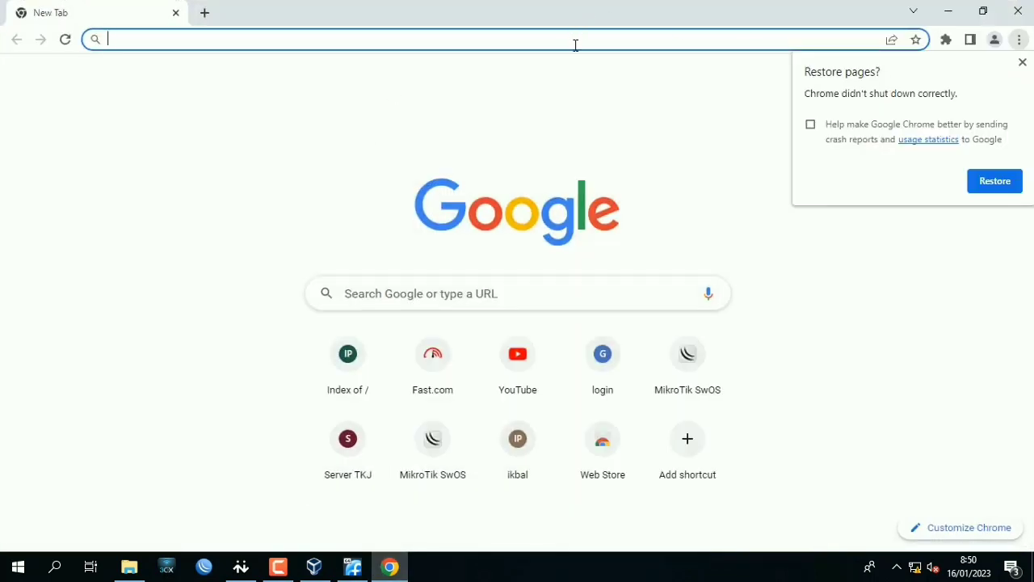
Open the FreePBX web interface at 192.168.100.1 and dismiss the browser's restore pages prompt.
text(192.168.100)
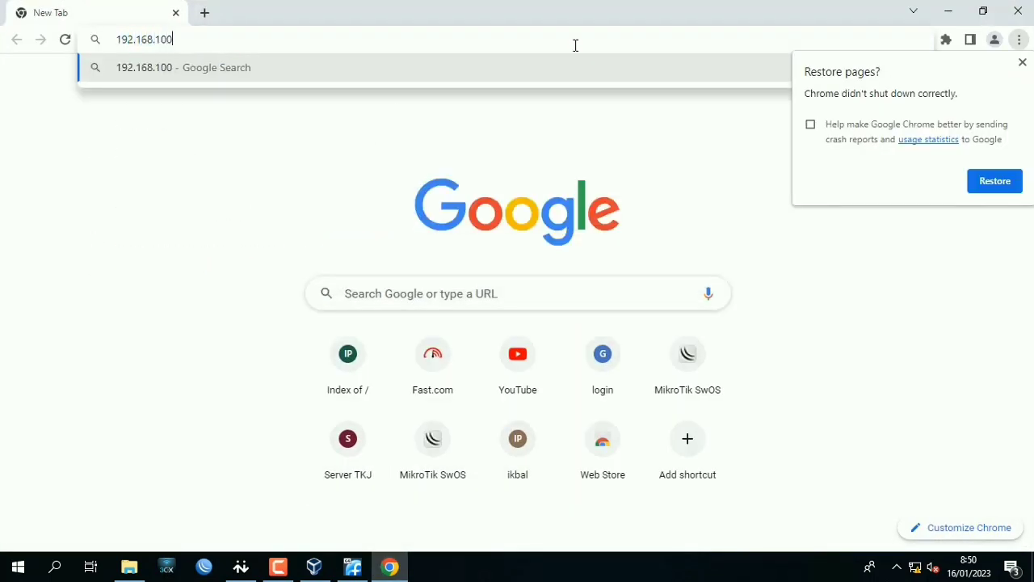
text(.1)
key(Return)
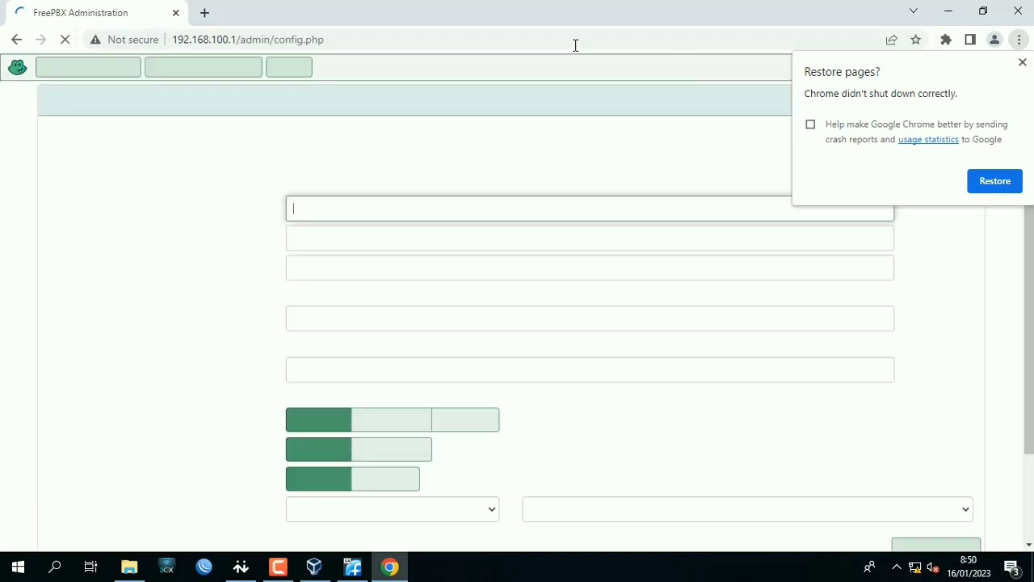
click(1023, 63)
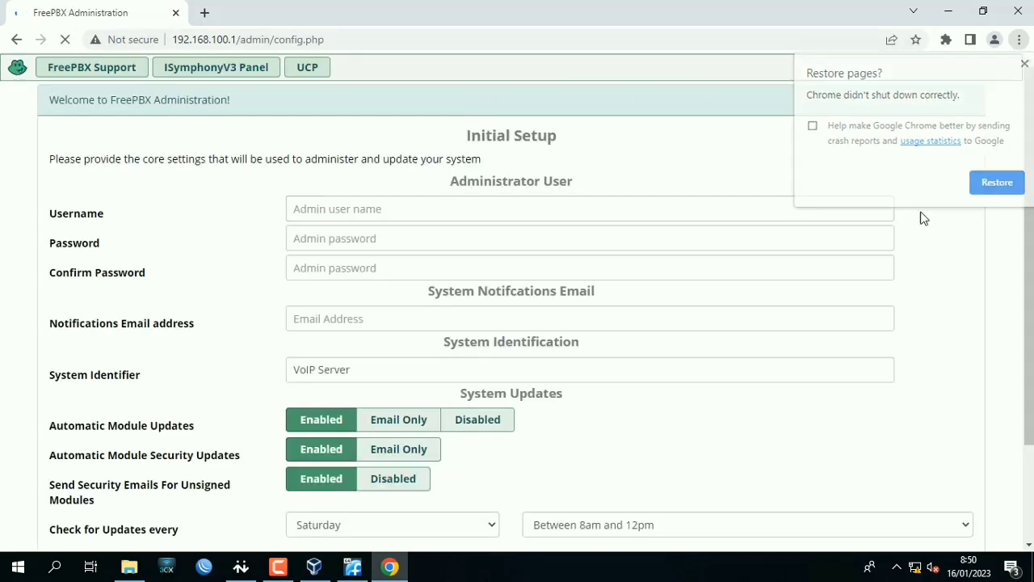
Set the administrator username to admin, then enter and confirm the administrator password in the initial setup form.
click(659, 217)
text(admin)
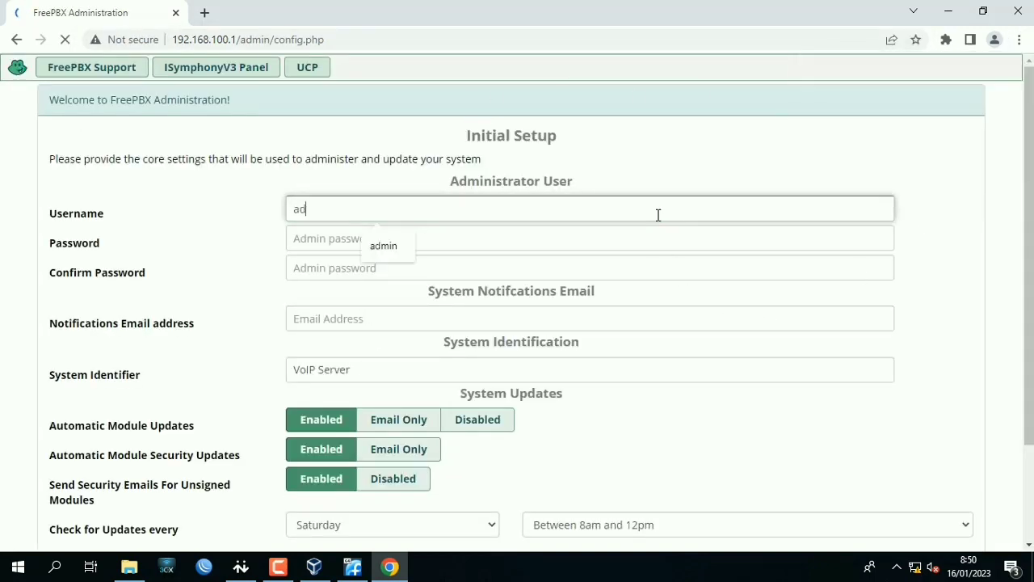
click(651, 238)
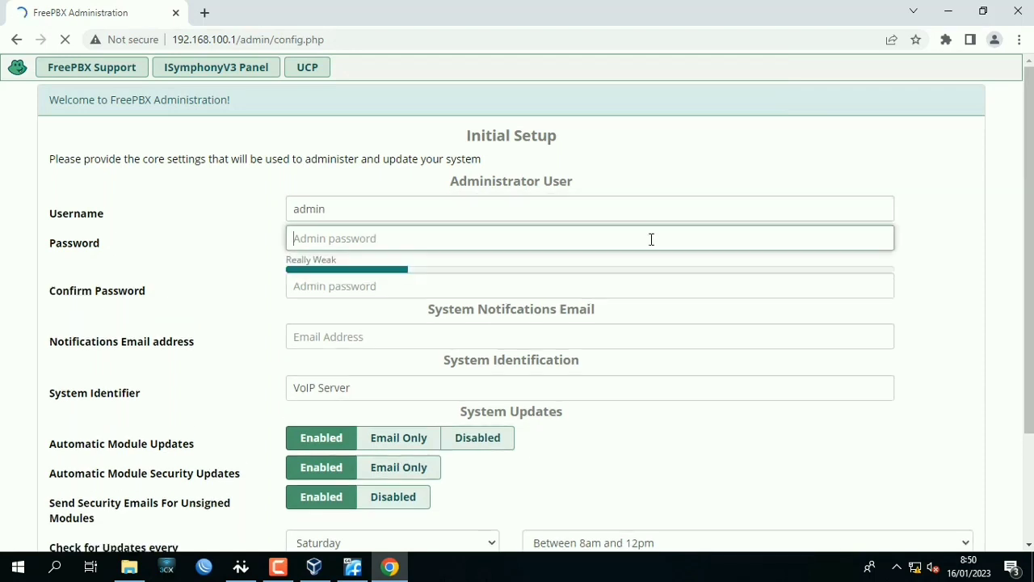
text(***)
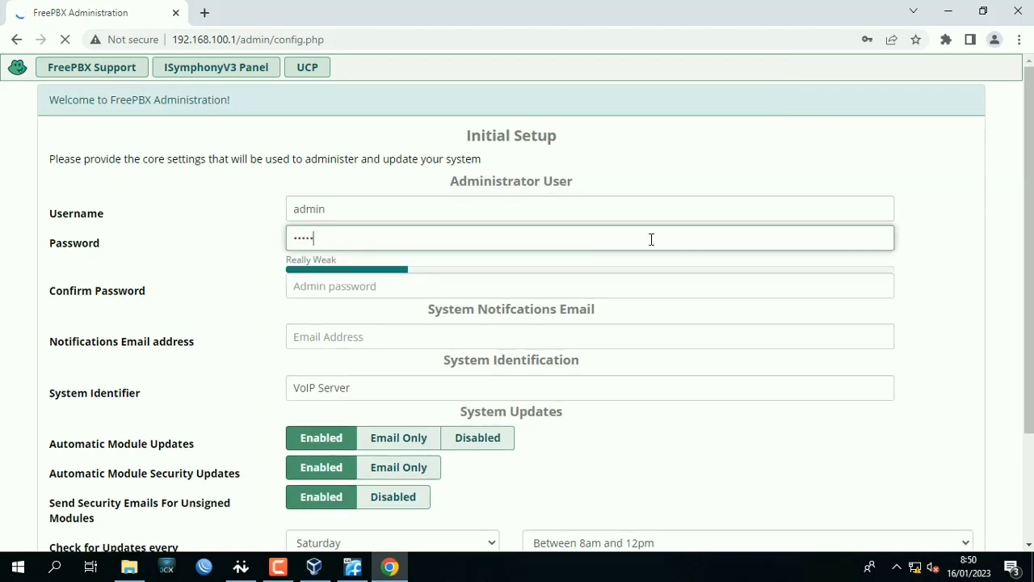
click(630, 295)
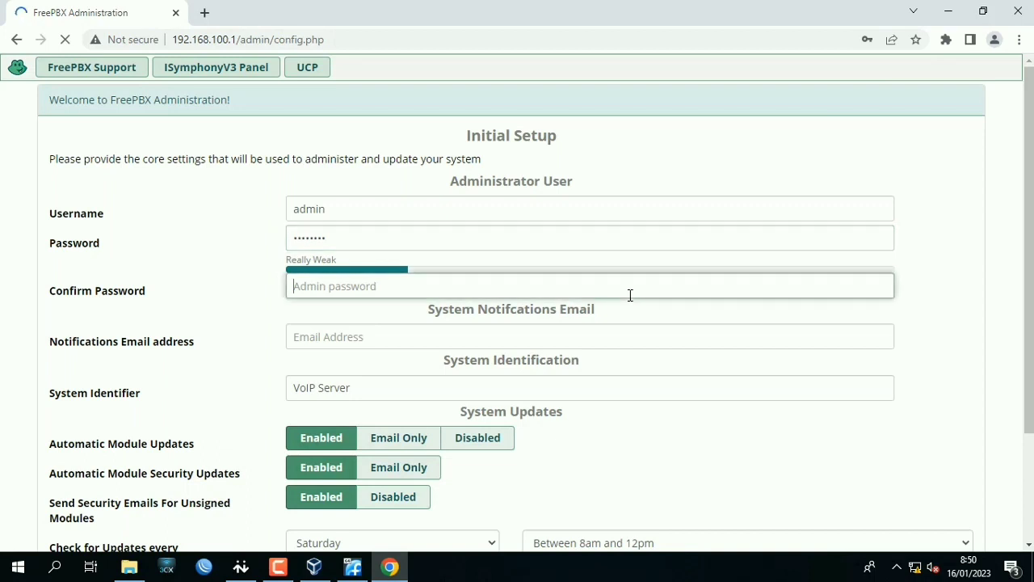
text(*****)
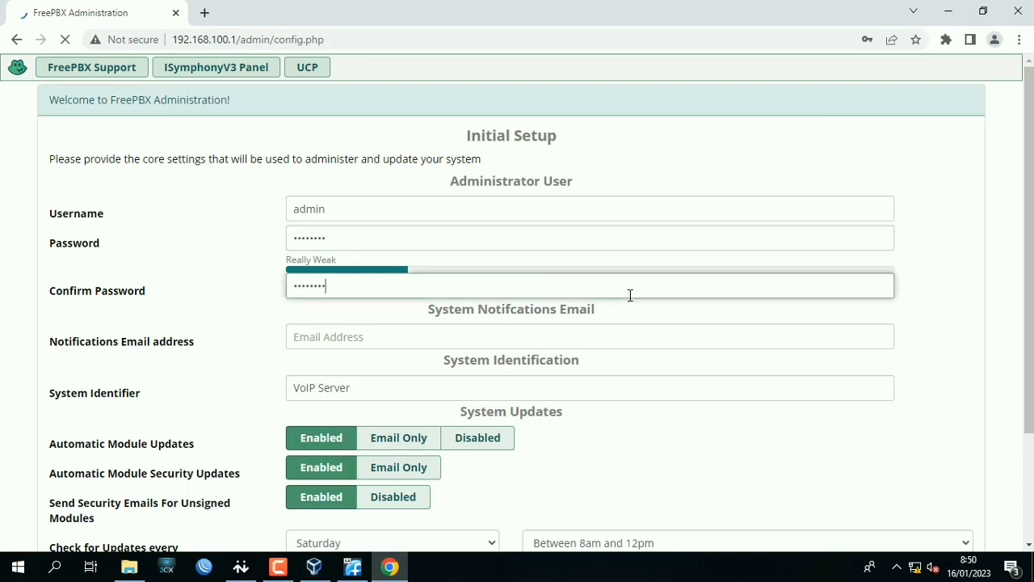
Fill in the notifications email address and run the initial system setup with the remaining default settings.
click(549, 333)
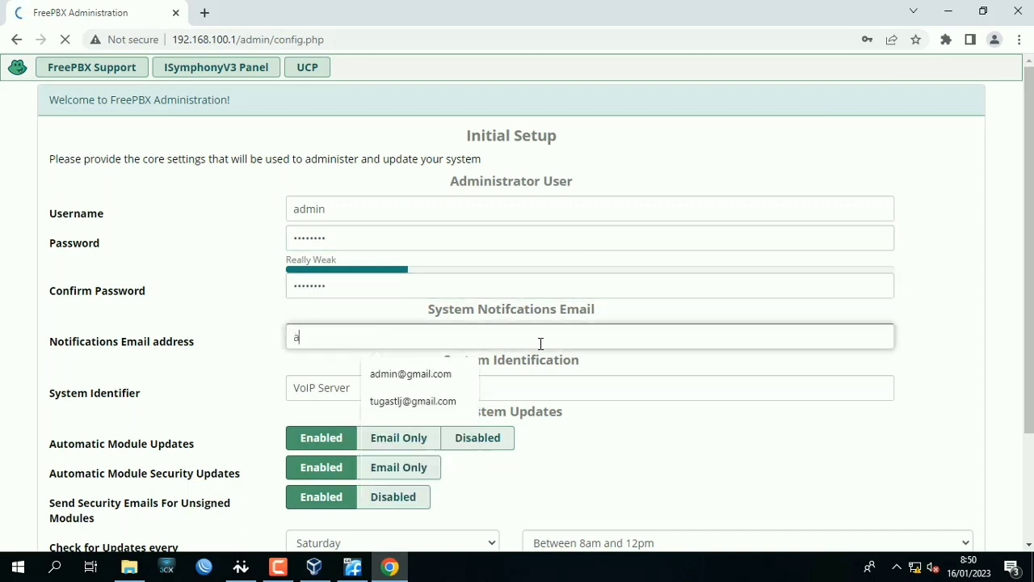
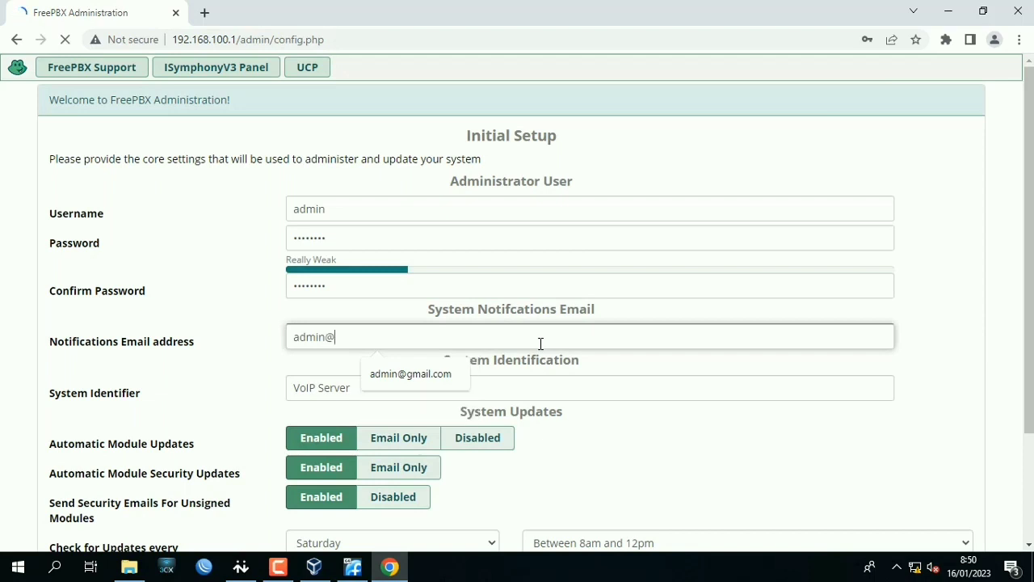
scroll(569, 359, down, 3)
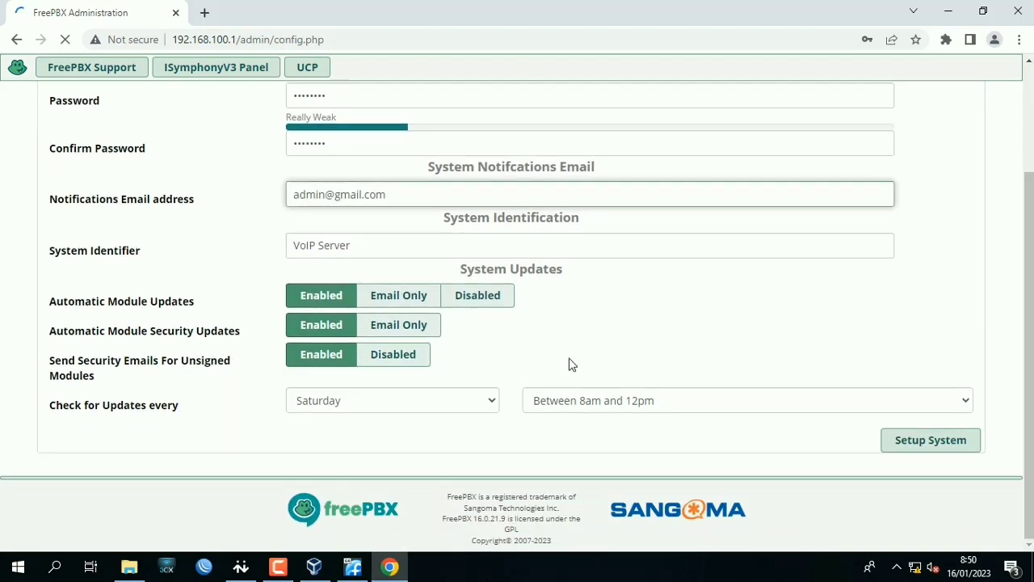
click(905, 438)
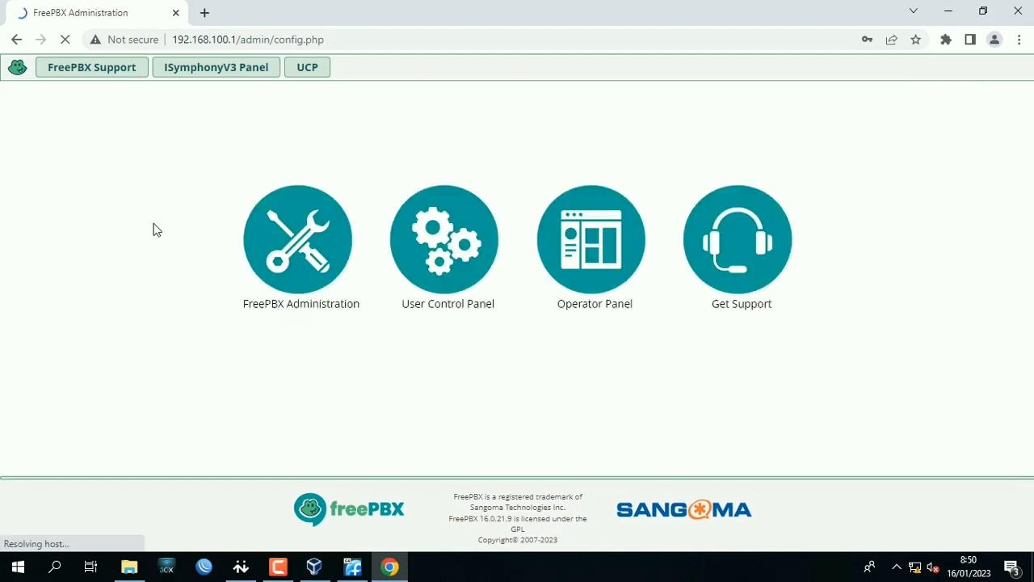
Log in to FreePBX Administration with the username admin and the administrator password.
click(273, 253)
text(admin)
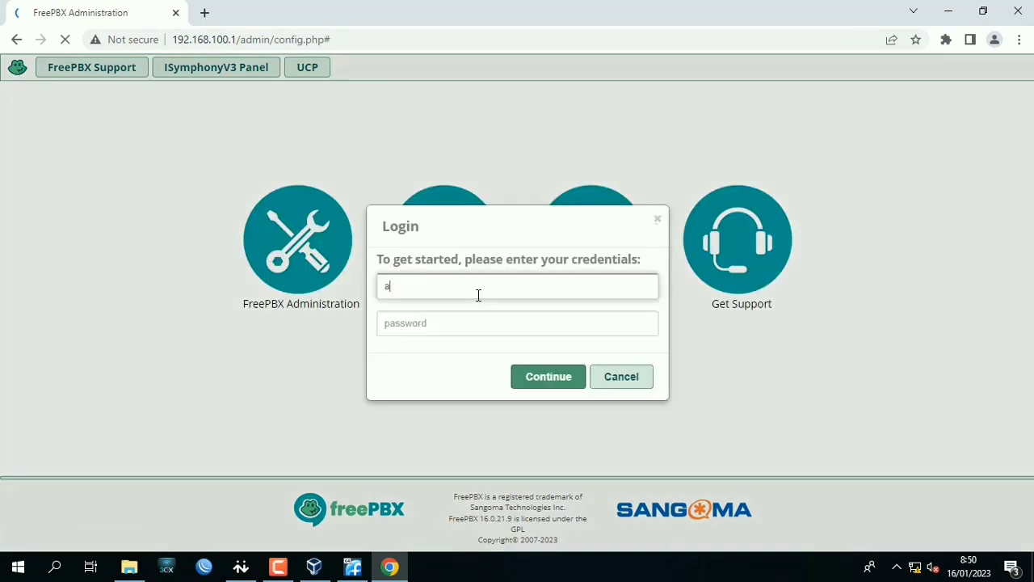
key(Tab)
text(admin)
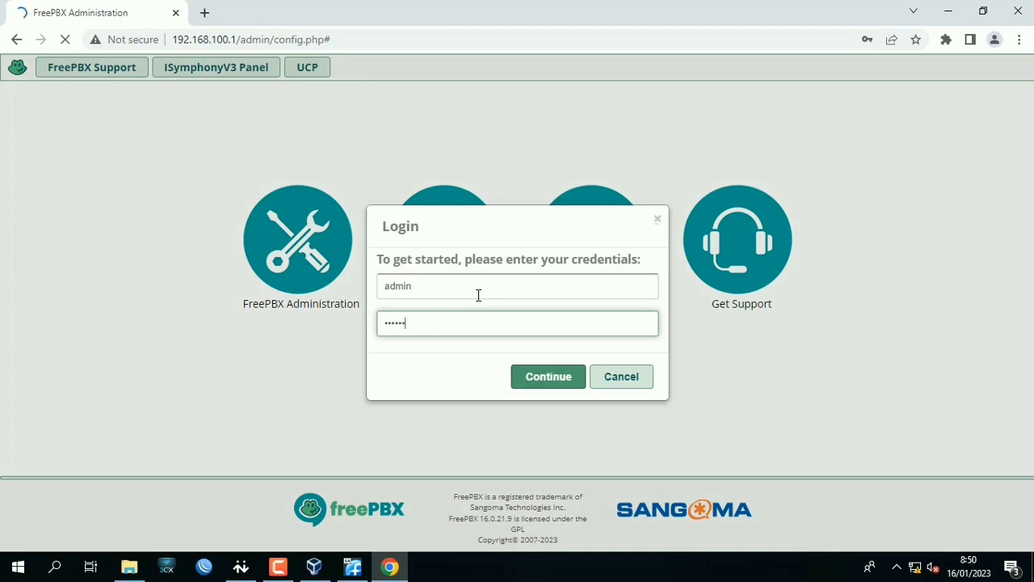
key(Return)
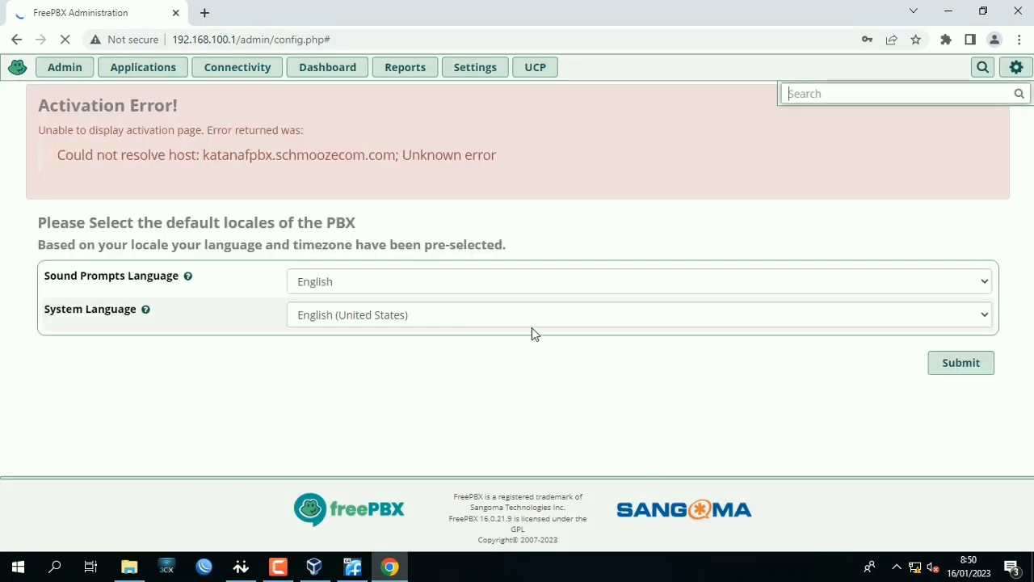
Accept the default English sound prompt and system languages and abort the Sangoma Smart Firewall setup.
click(960, 365)
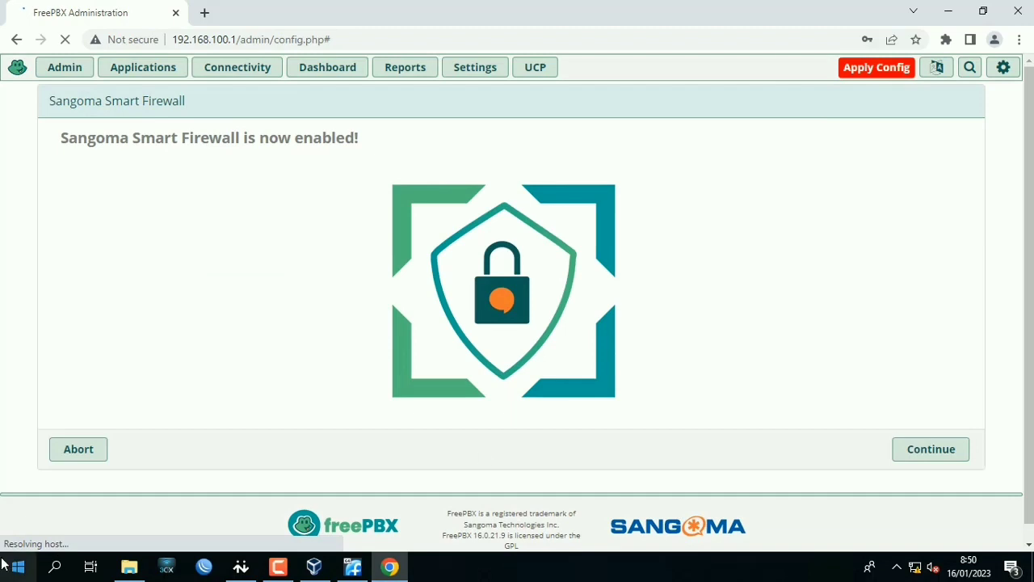
click(89, 458)
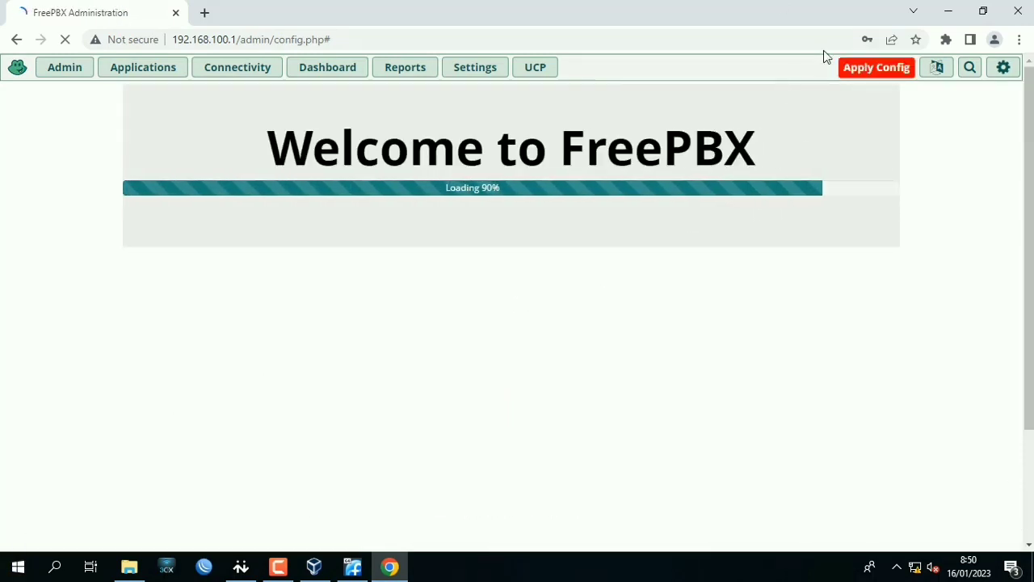
Apply the pending FreePBX configuration and refuse the browser's offer to save the password.
click(887, 75)
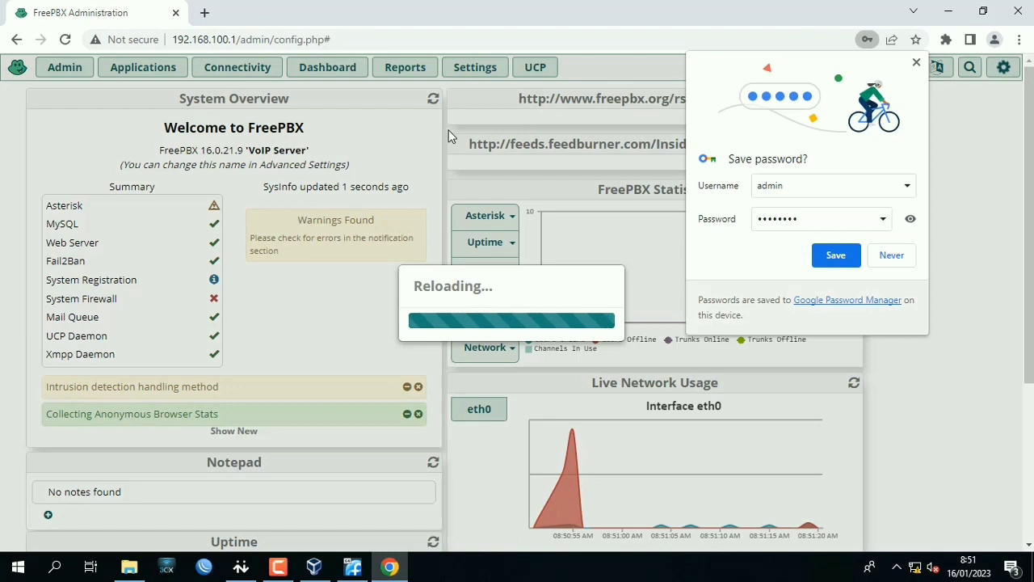
click(906, 260)
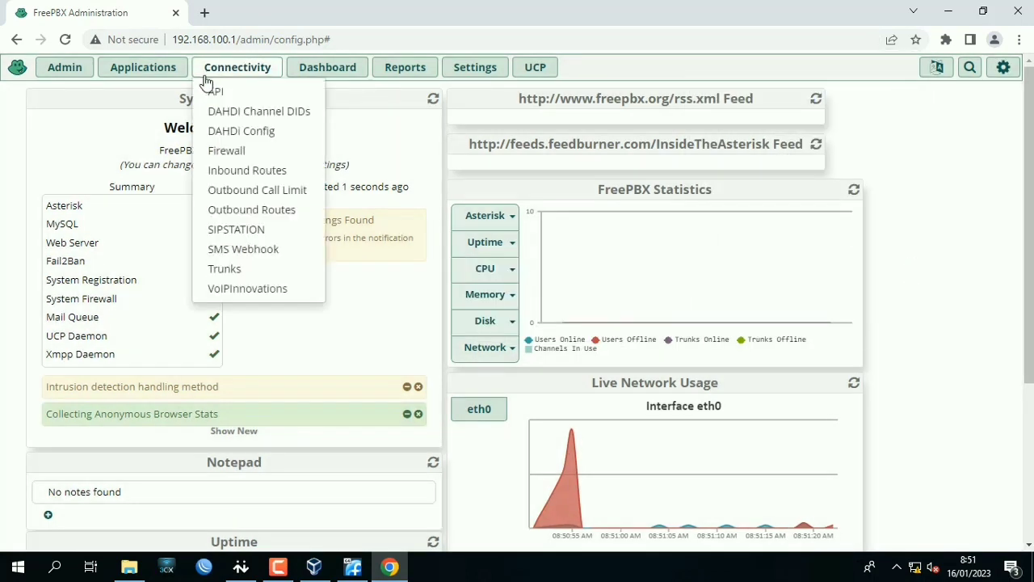
Go to the Extensions application and start adding a new SIP [chan_pjsip] extension.
mouse_move(143, 67)
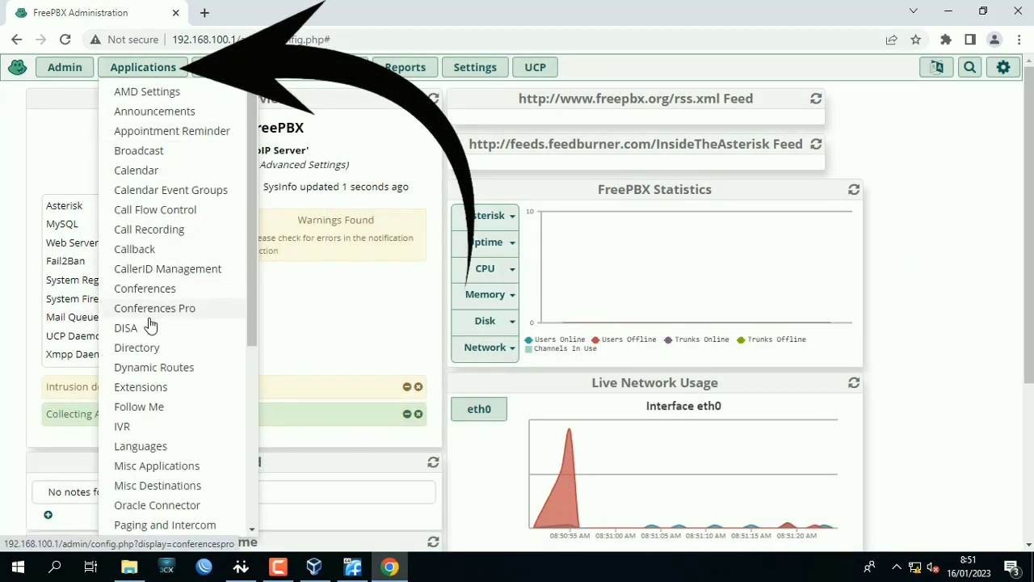
click(154, 393)
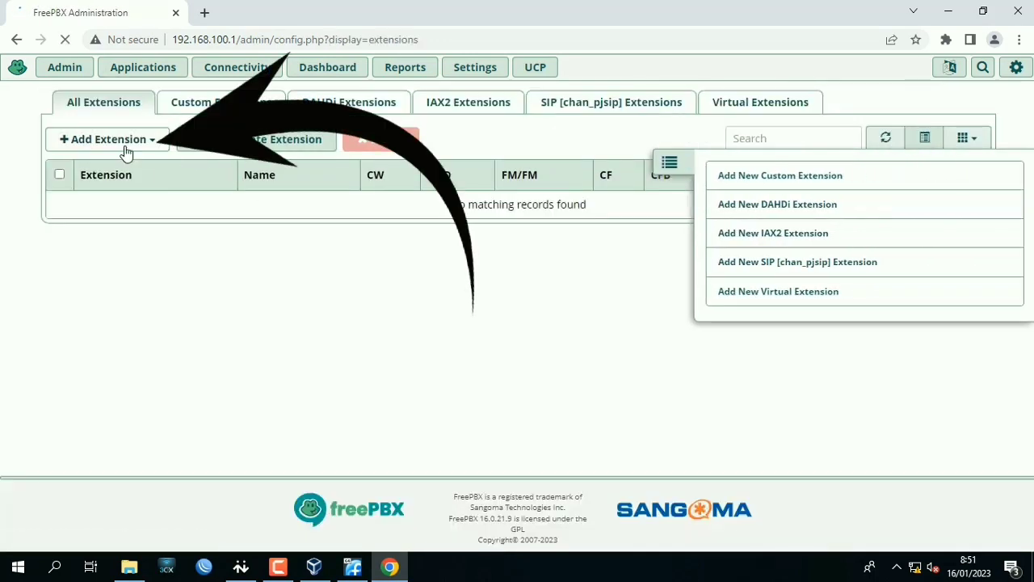
click(125, 149)
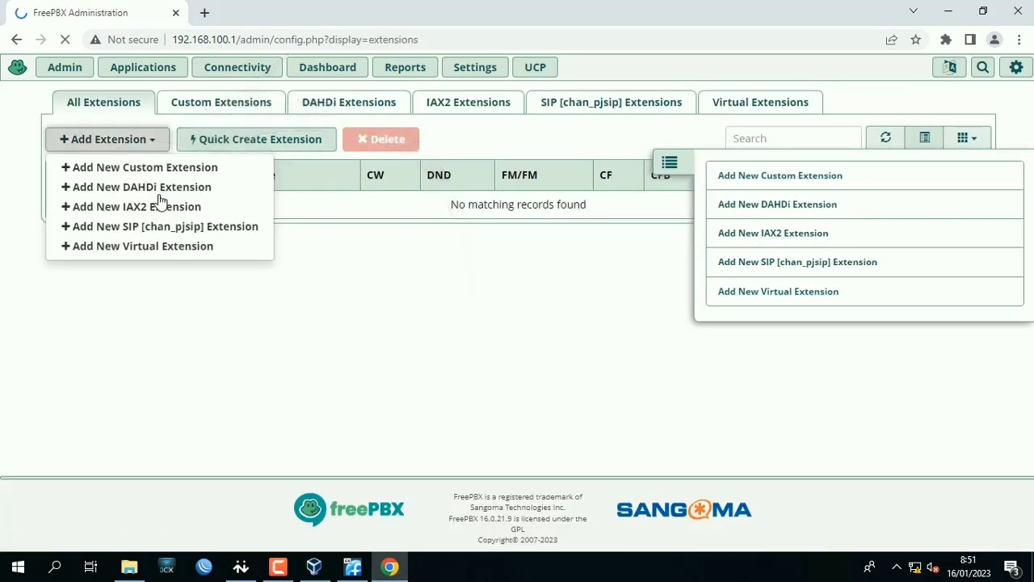
click(166, 231)
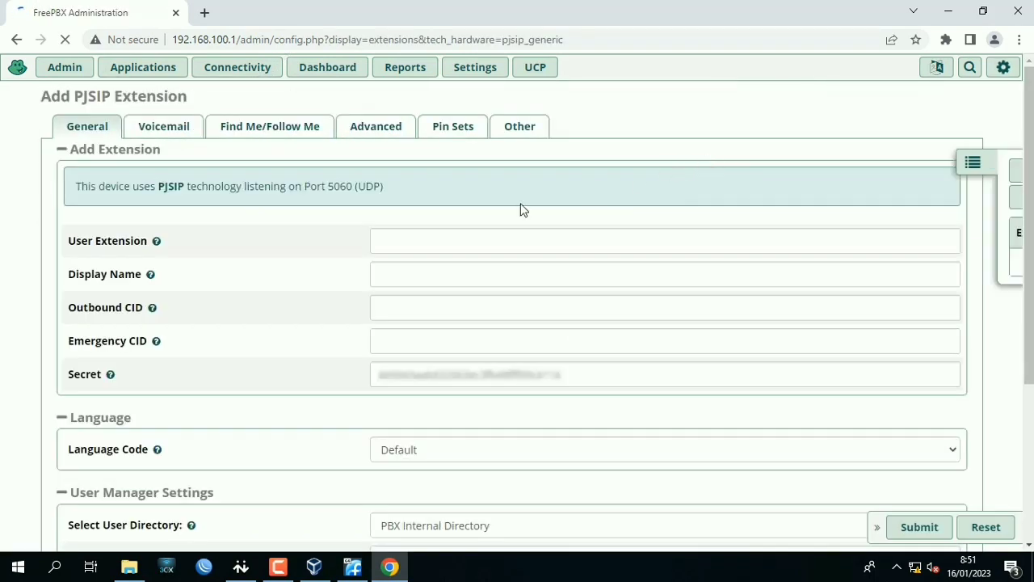
Create user extension 1001 with display name kamar1, replace the generated secret with the extension's password, and submit it.
click(475, 235)
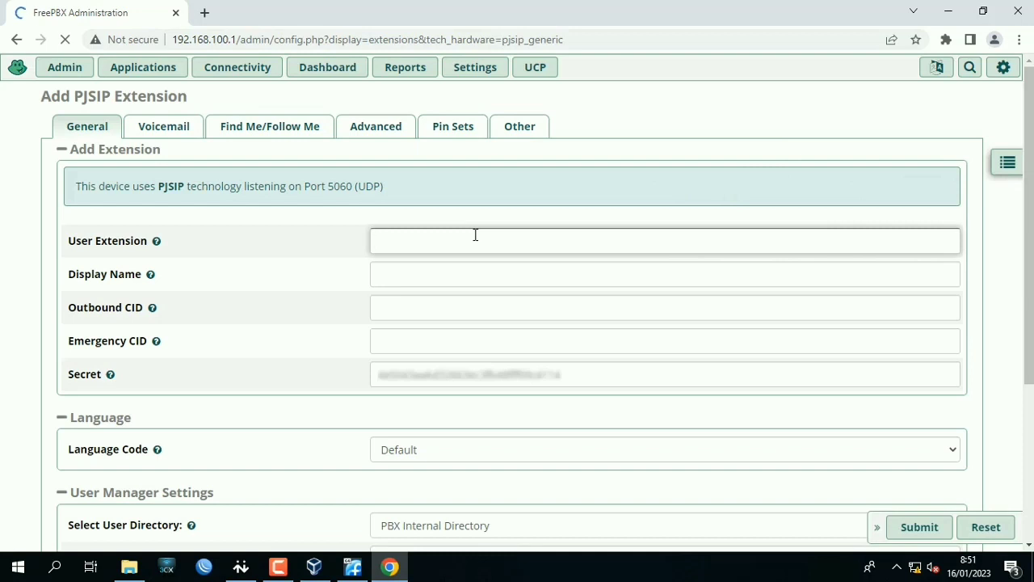
text(1001)
key(Tab)
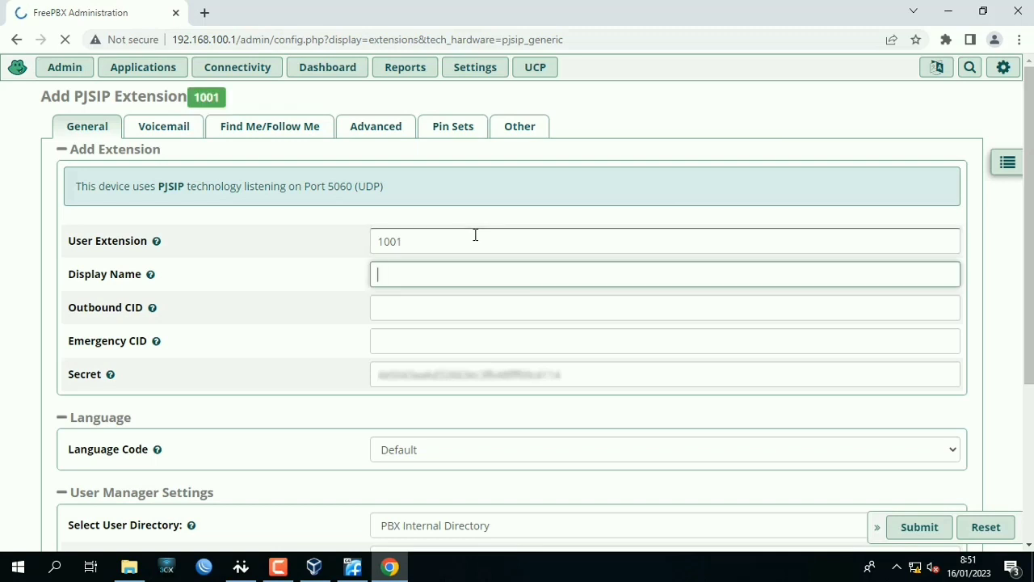
text(kamar1)
key(Tab)
key(Tab)
key(Tab)
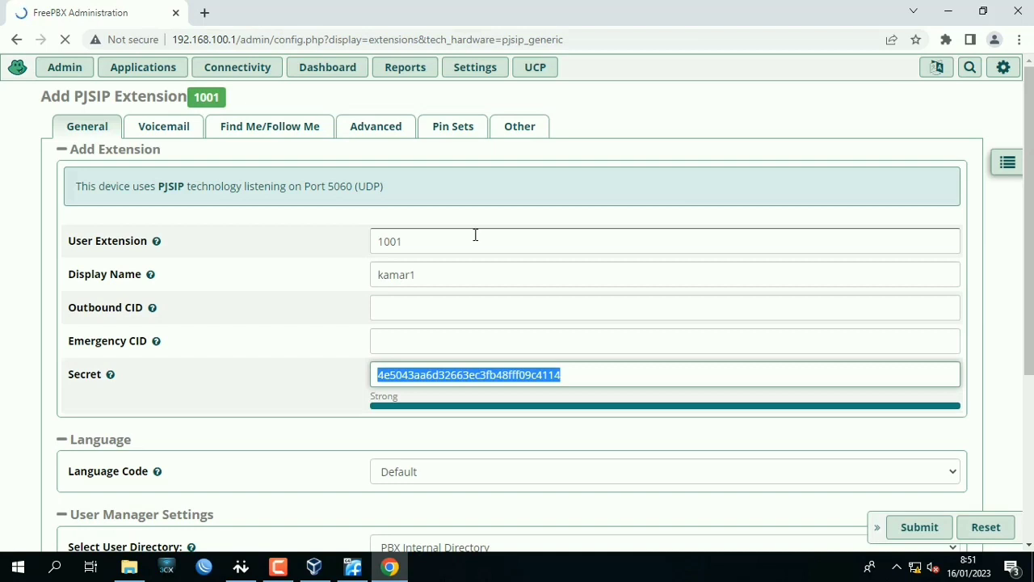
text(kamar)
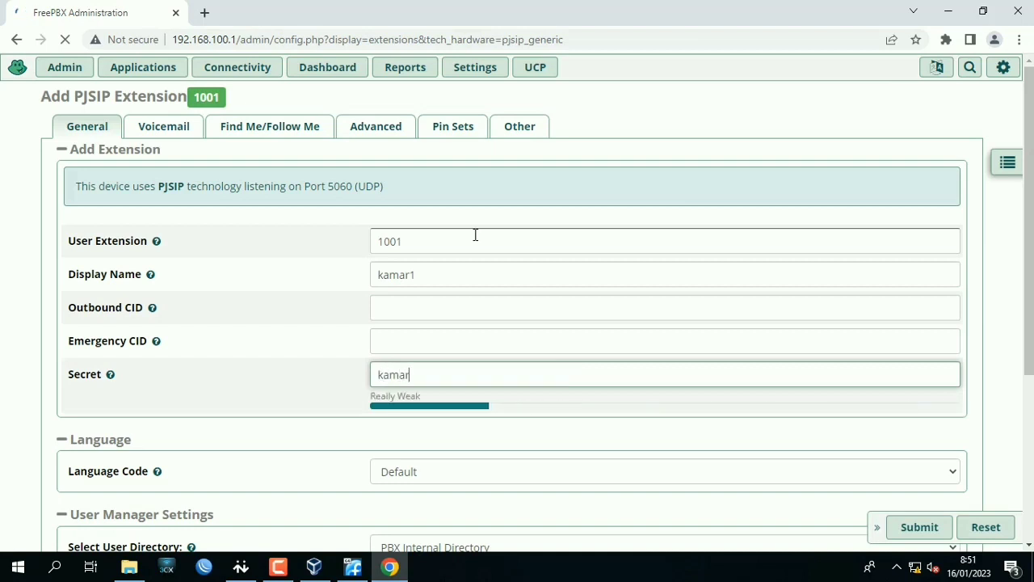
text(1)
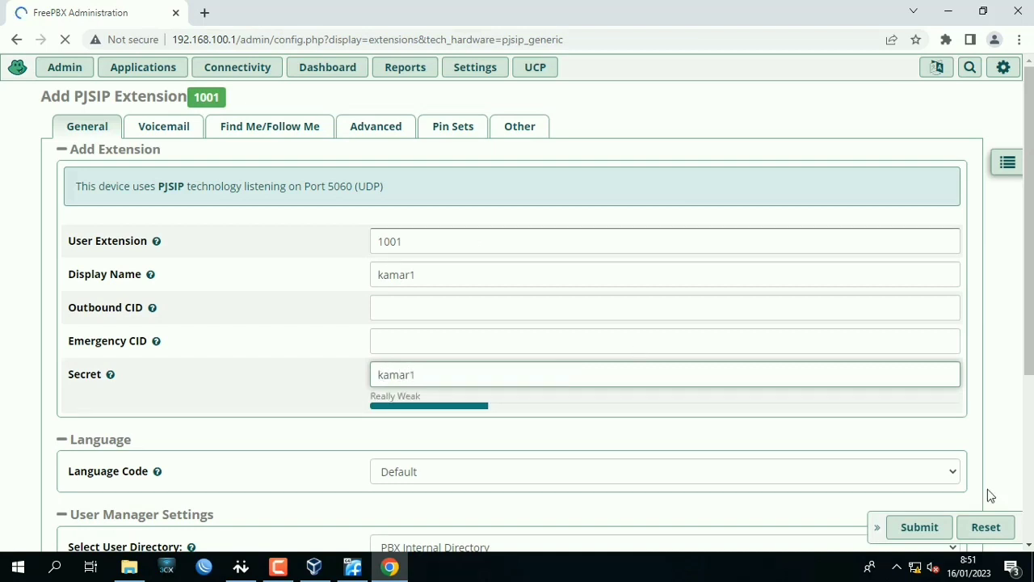
click(933, 529)
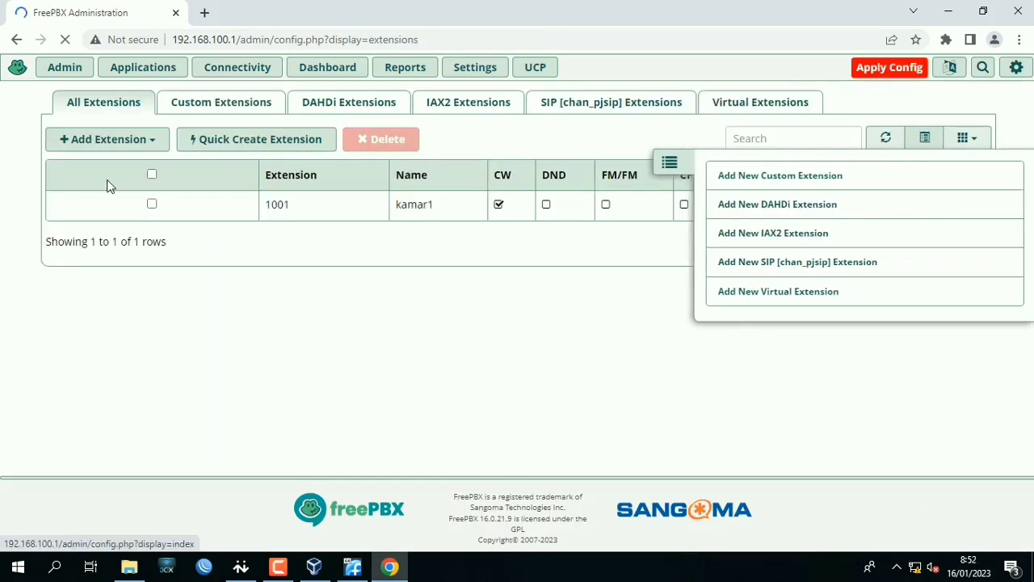
Open a blank SIP [chan_pjsip] extension form for the second extension and collapse the extension list panel.
click(107, 139)
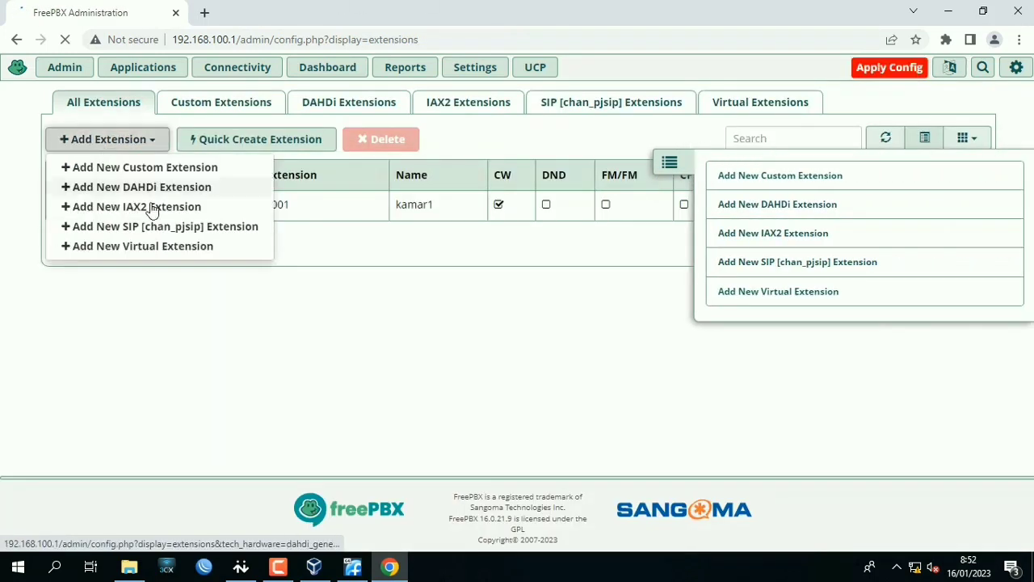
click(164, 226)
click(445, 245)
click(672, 161)
click(577, 238)
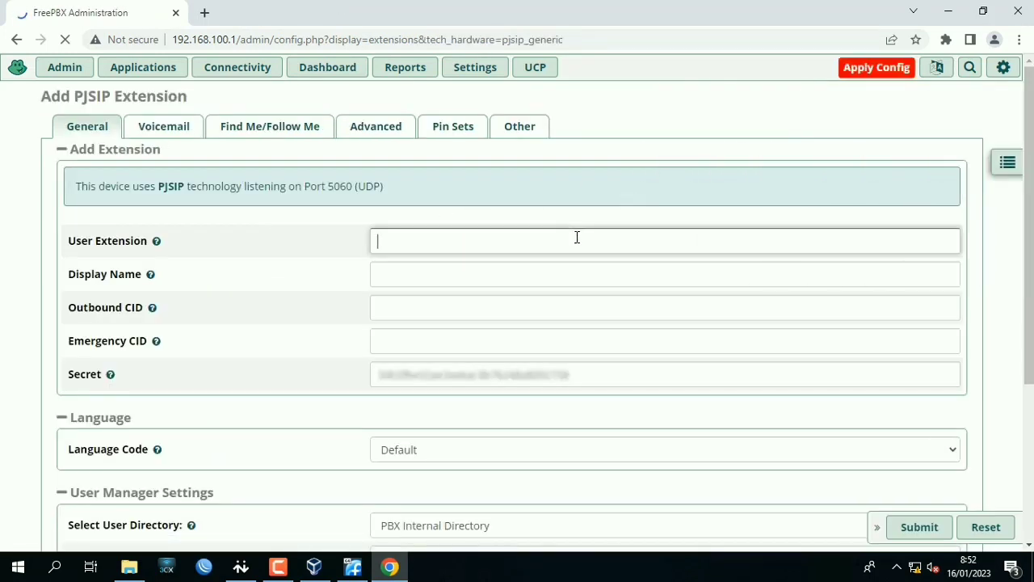
Create user extension 1002 with display name kamar2, enter the extension's password as its secret, and submit it.
text(1002)
key(Tab)
text(kamar2)
key(Tab)
key(Tab)
key(Tab)
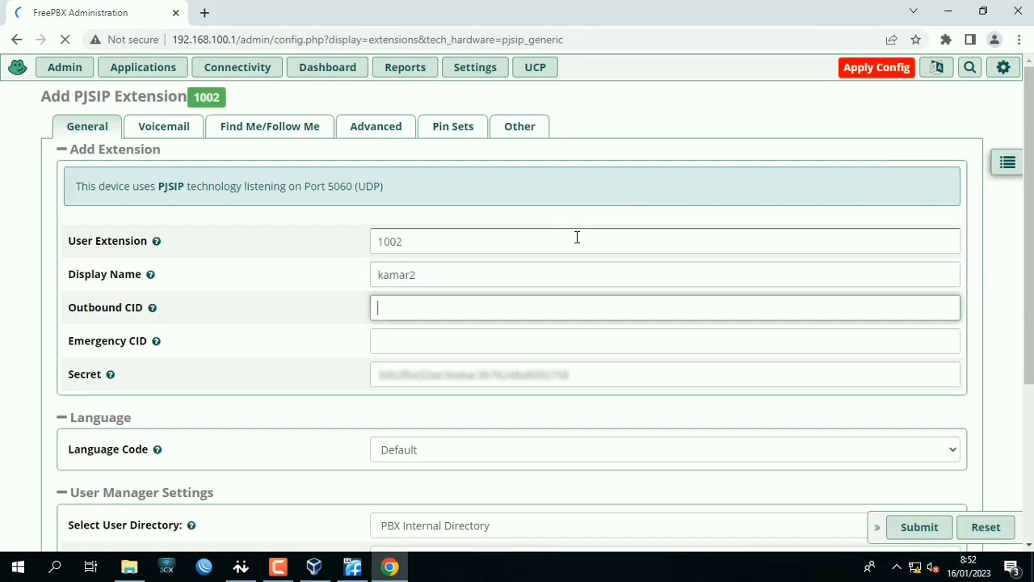
text(kamar2)
click(885, 500)
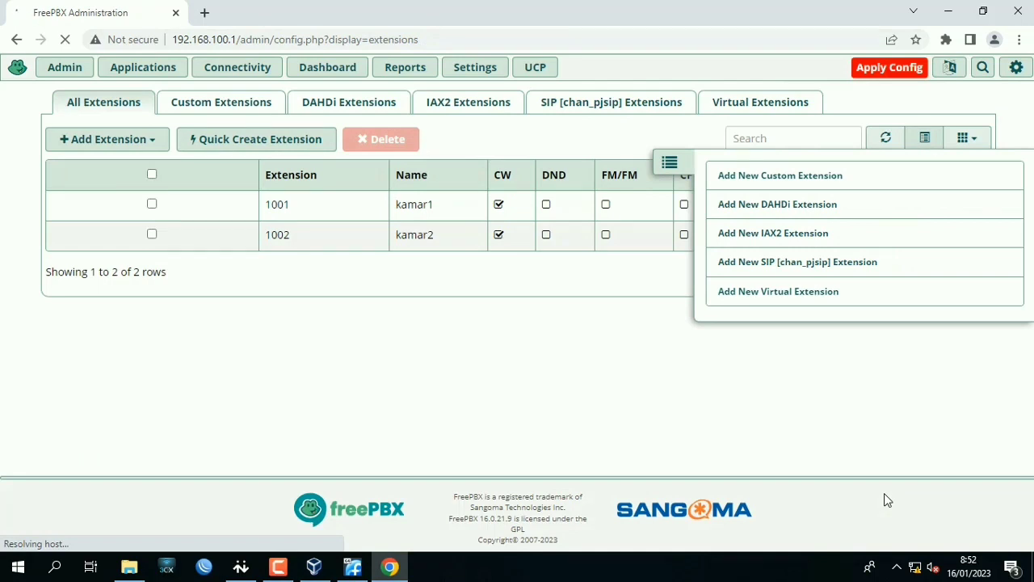
Start a new SIP [chan_pjsip] extension with user extension 1003 and display name kamar3.
click(63, 141)
click(180, 224)
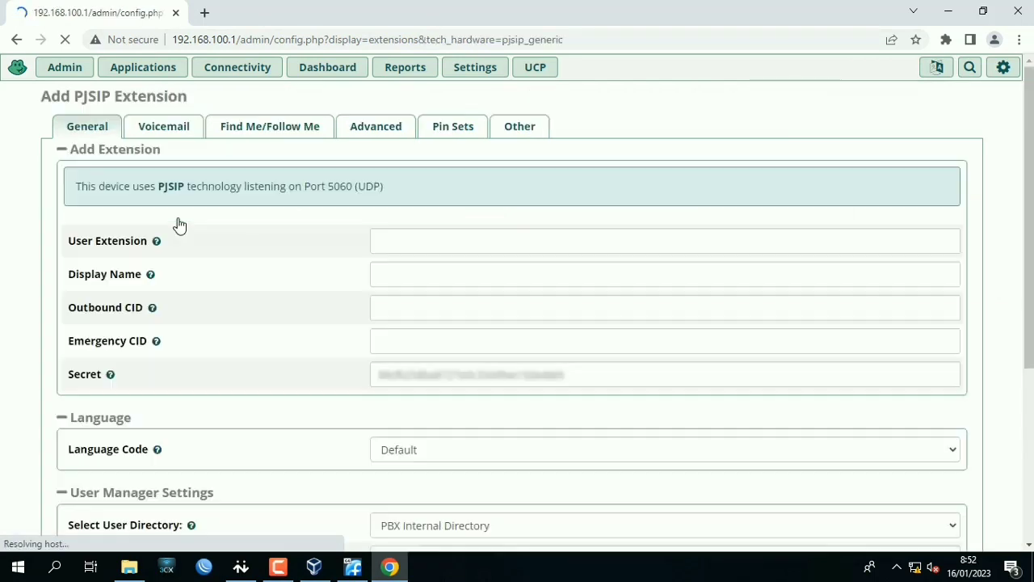
click(397, 241)
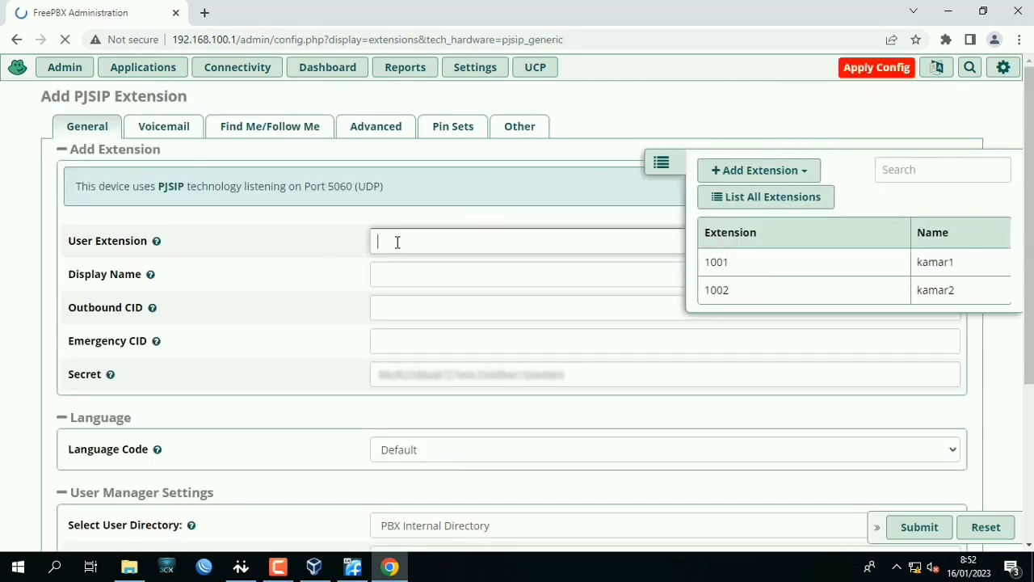
text(1003)
key(Tab)
text(kamaq)
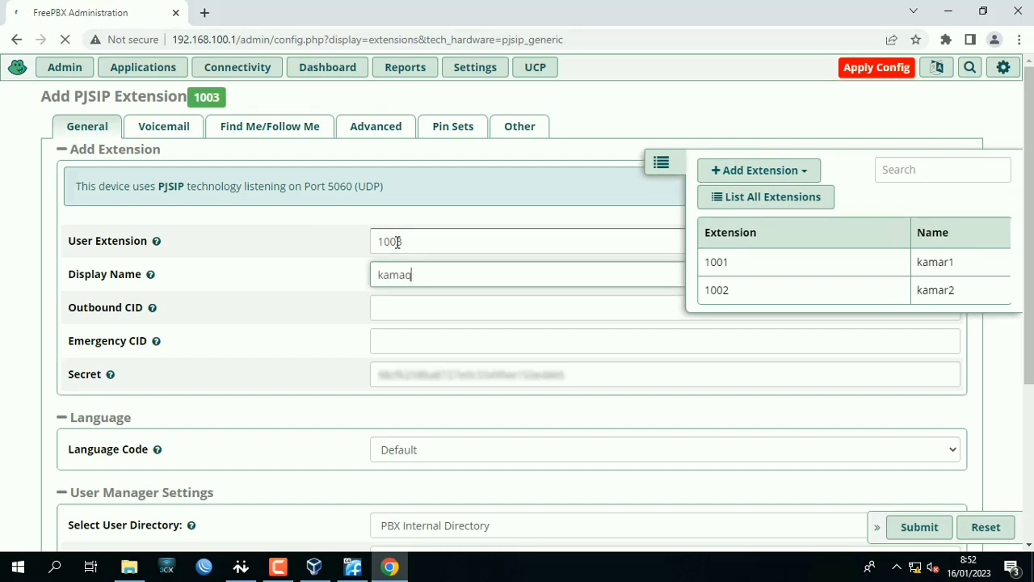
key(BackSpace)
text(r3)
Replace the generated secret of extension 1003 with the extension's password and submit the form.
click(429, 368)
key(ctrl+a)
key(BackSpace)
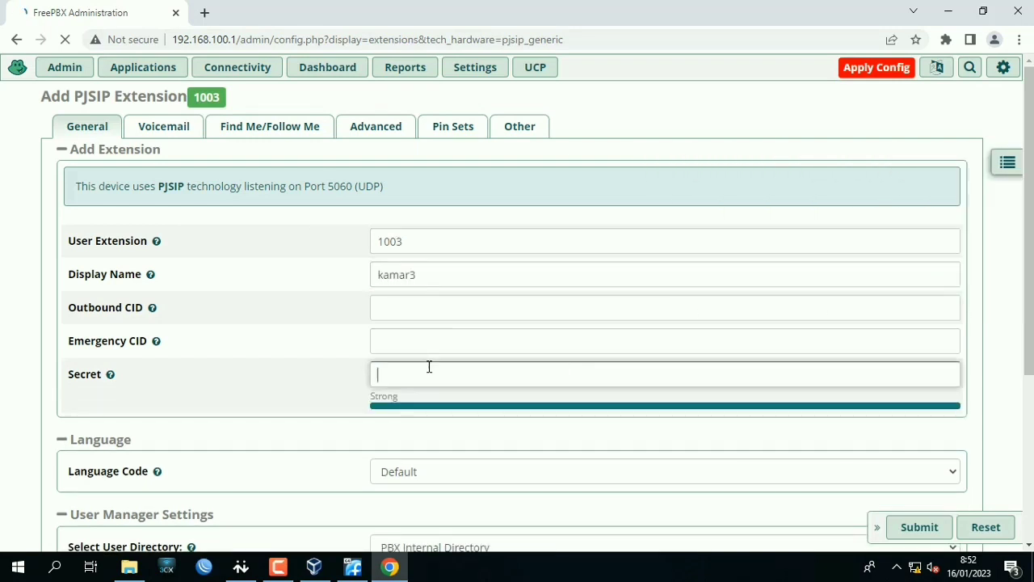
text(kamar3)
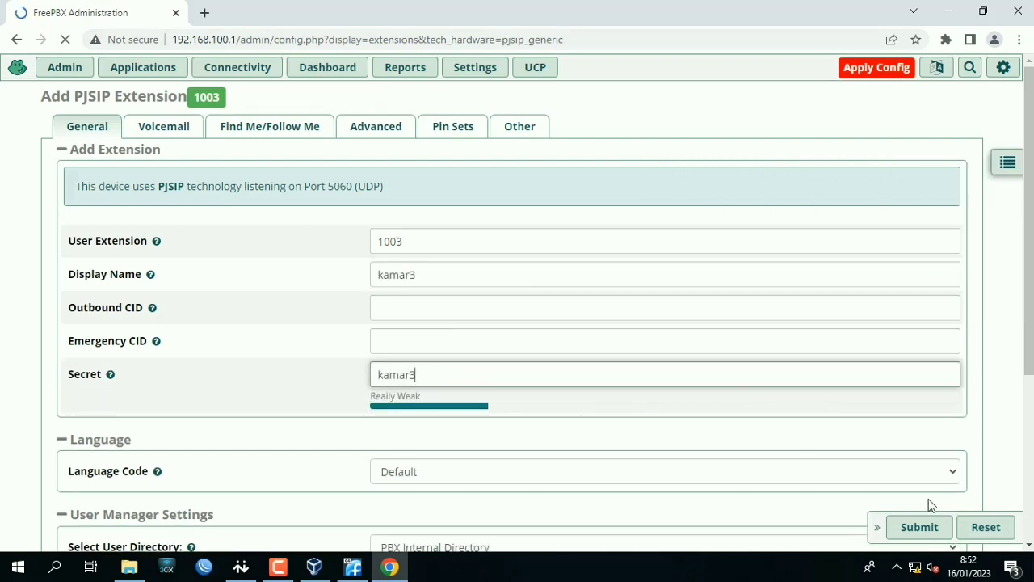
click(925, 529)
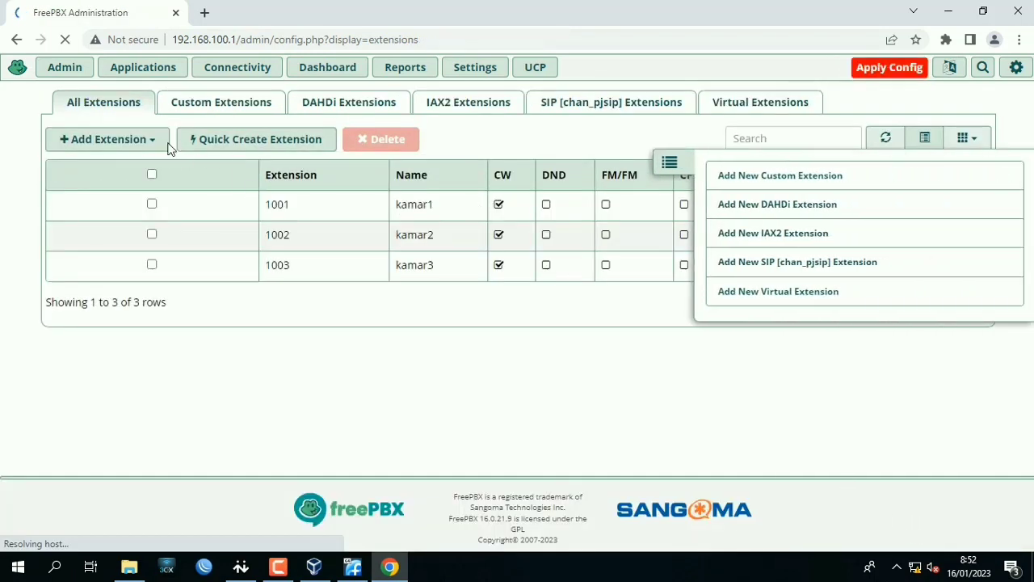
Create SIP [chan_pjsip] extension 1004 with display name kamar4, enter the extension's password as its secret, and submit it.
click(162, 141)
click(182, 228)
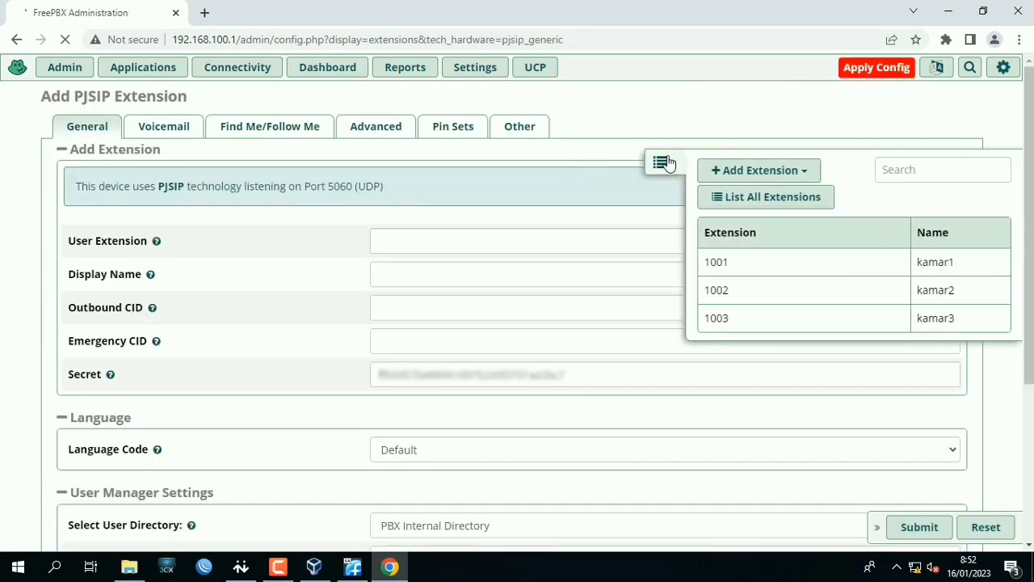
click(585, 247)
text(kamar4)
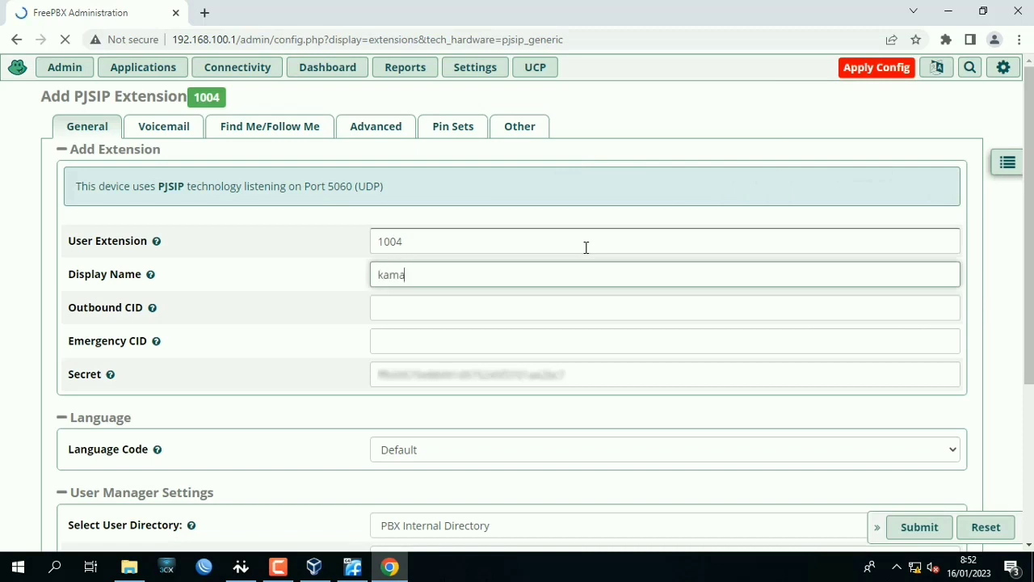
key(Tab)
key(Tab)
key(Tab)
text(kamar4)
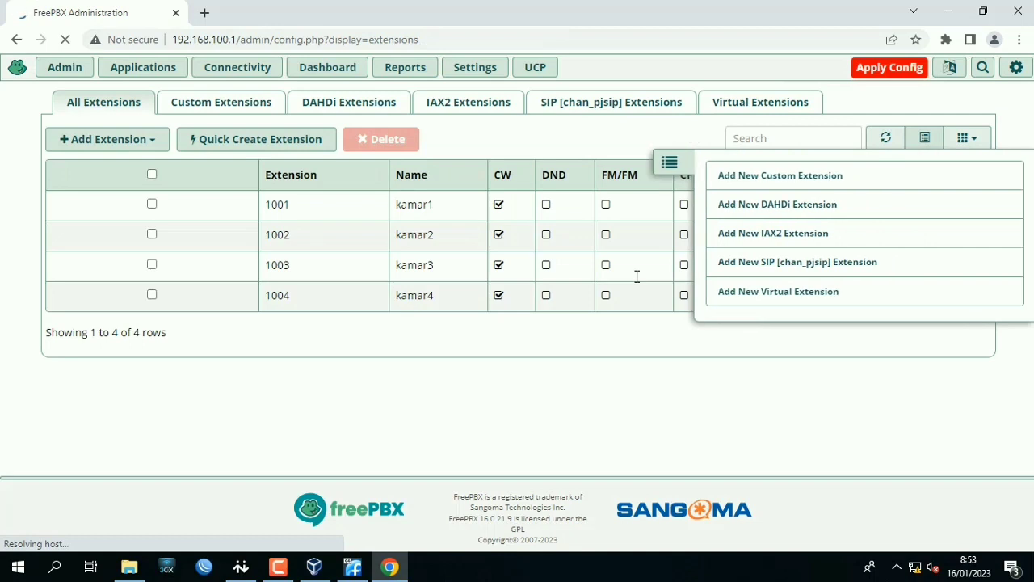
Collapse the panel covering the extension list and apply the pending configuration.
click(671, 165)
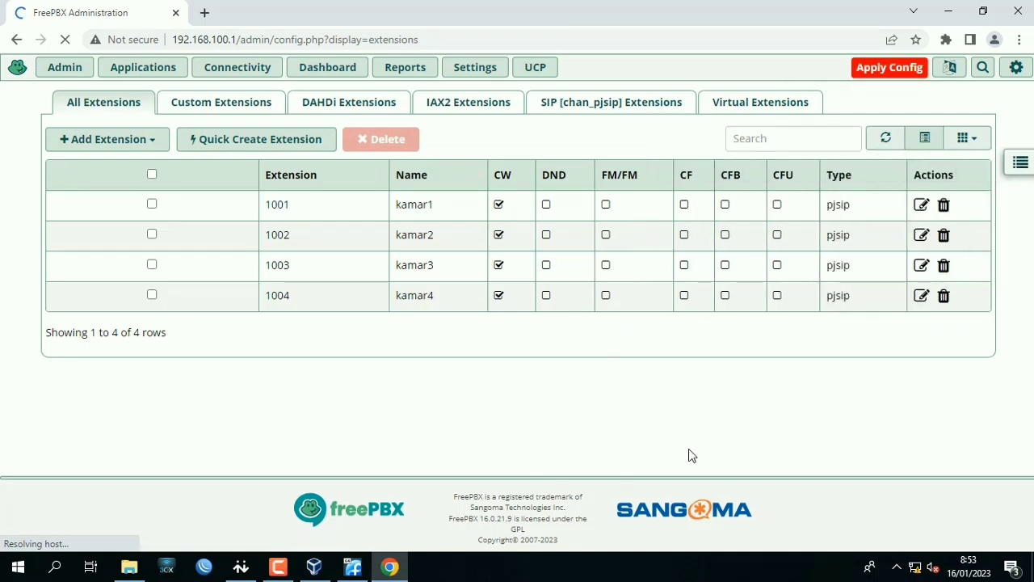
click(915, 71)
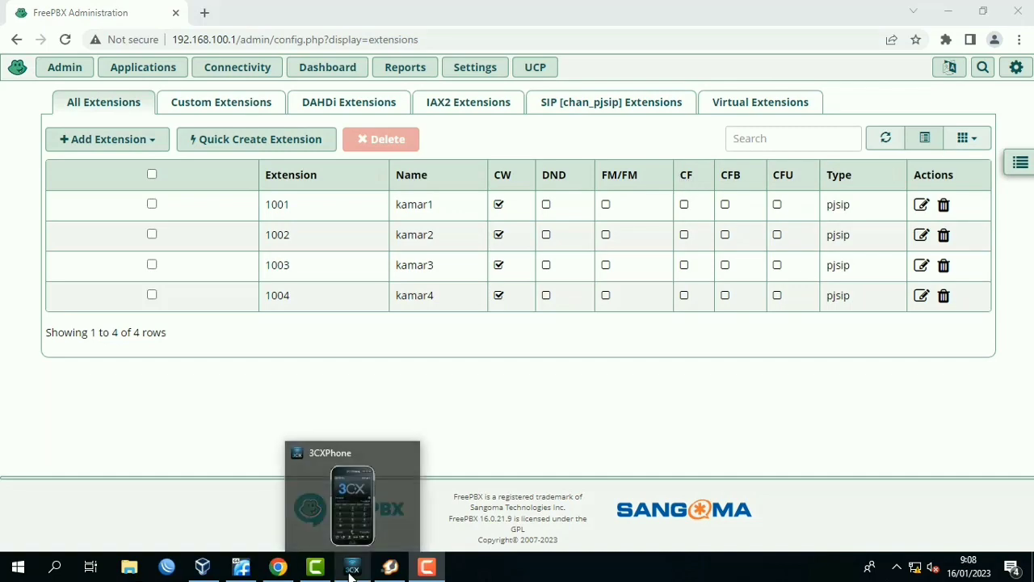
Switch to 3CXPhone and fill in a new SIP account named kamar1 with caller ID, extension and ID all 1001.
click(352, 565)
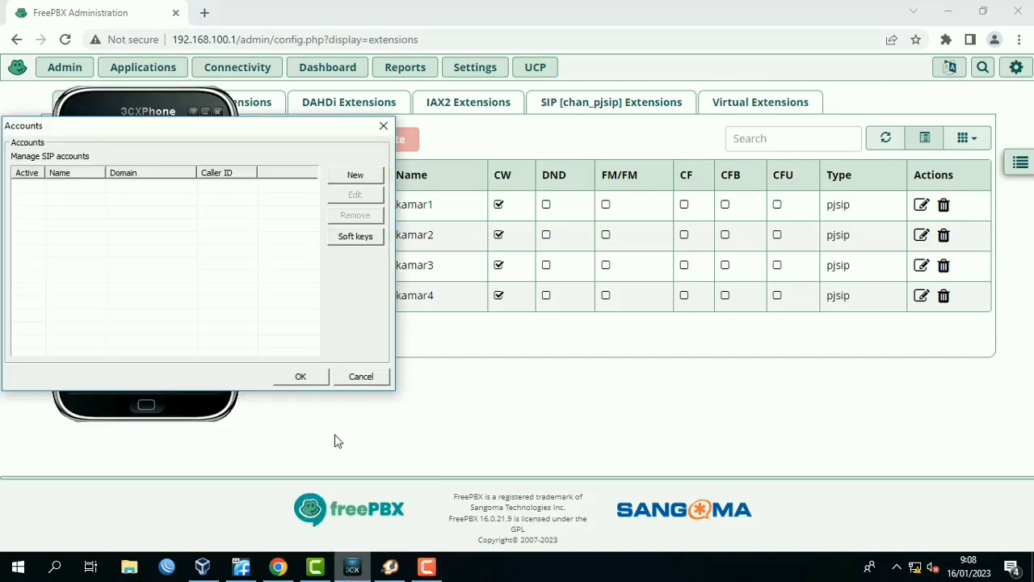
click(360, 176)
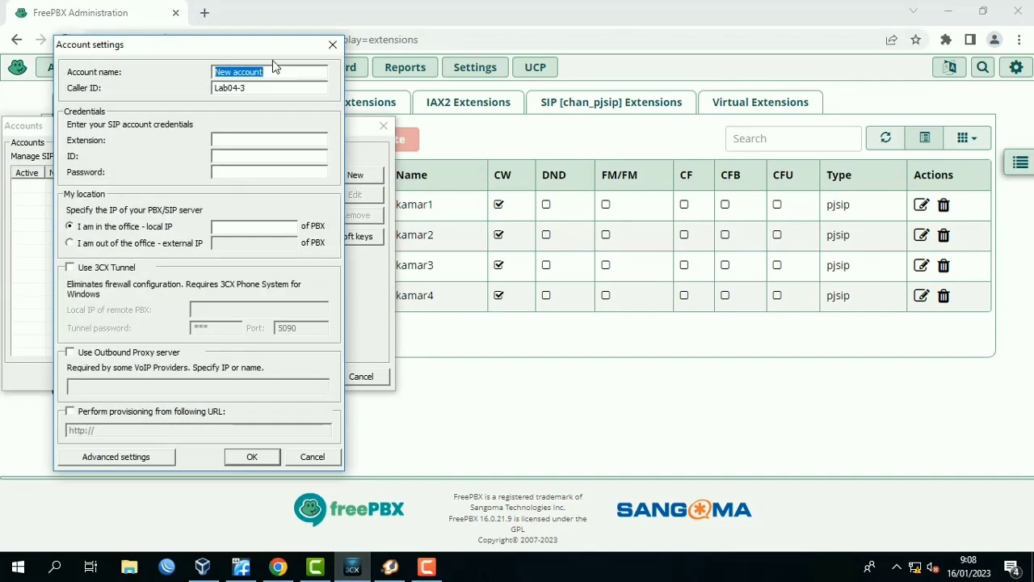
text(kamar1)
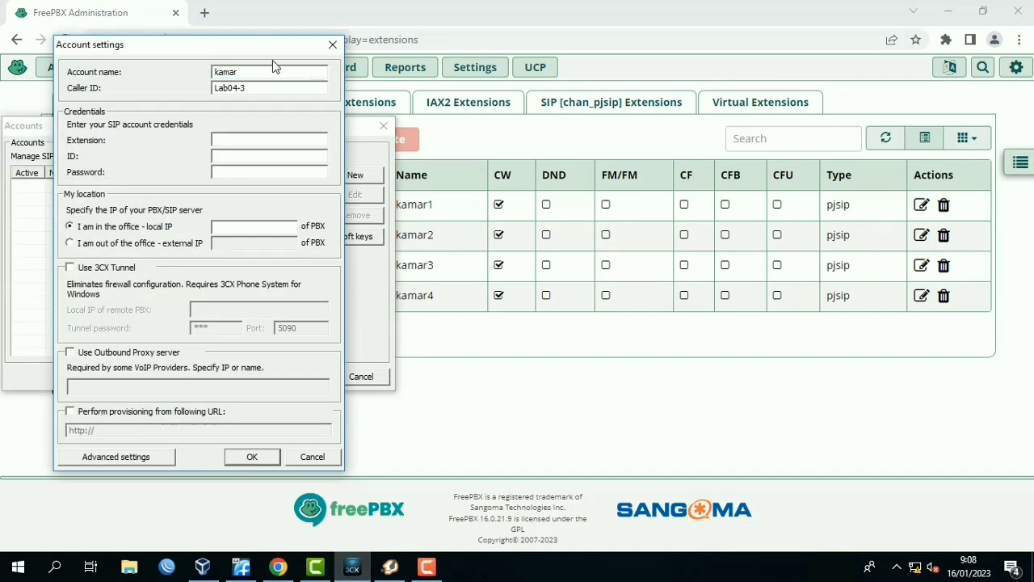
key(Tab)
text(10011001)
key(Tab)
text(1001123456)
Enter the kamar1 account password, set the PBX local IP to 192.168.100.1, and save the account.
key(Tab)
key(Tab)
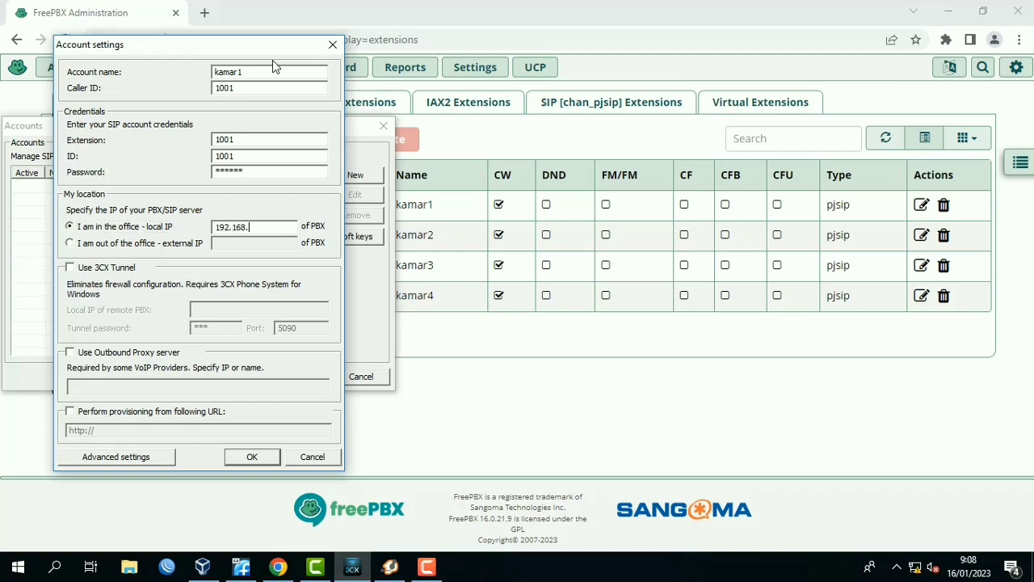
text(192.168.100.1)
click(270, 458)
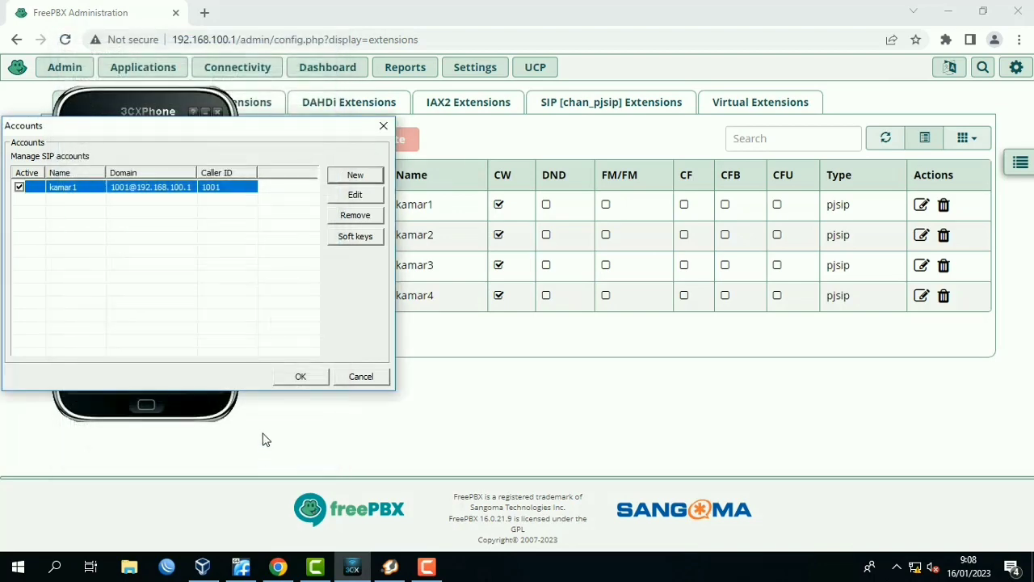
click(300, 376)
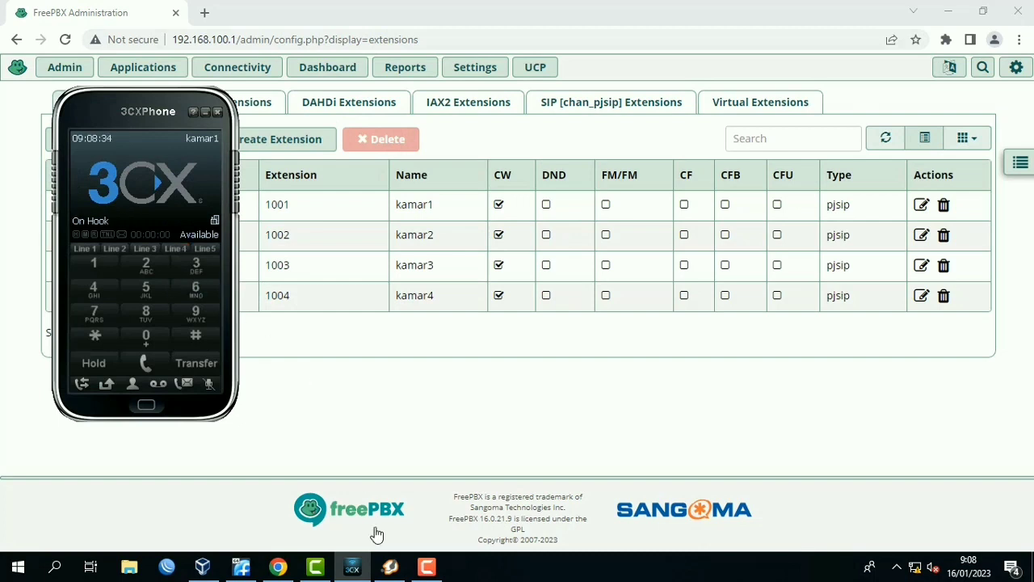
Switch to Zoiper5 and log in with username 1002 and the extension's password.
click(389, 566)
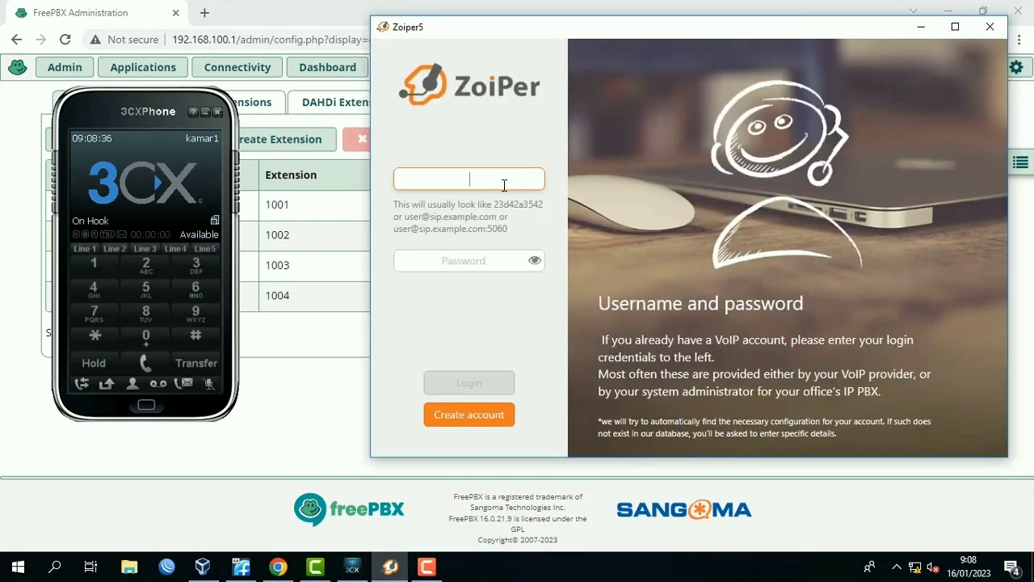
text(k)
key(BackSpace)
text(kam)
key(BackSpace)
key(BackSpace)
key(BackSpace)
text(1002)
key(Tab)
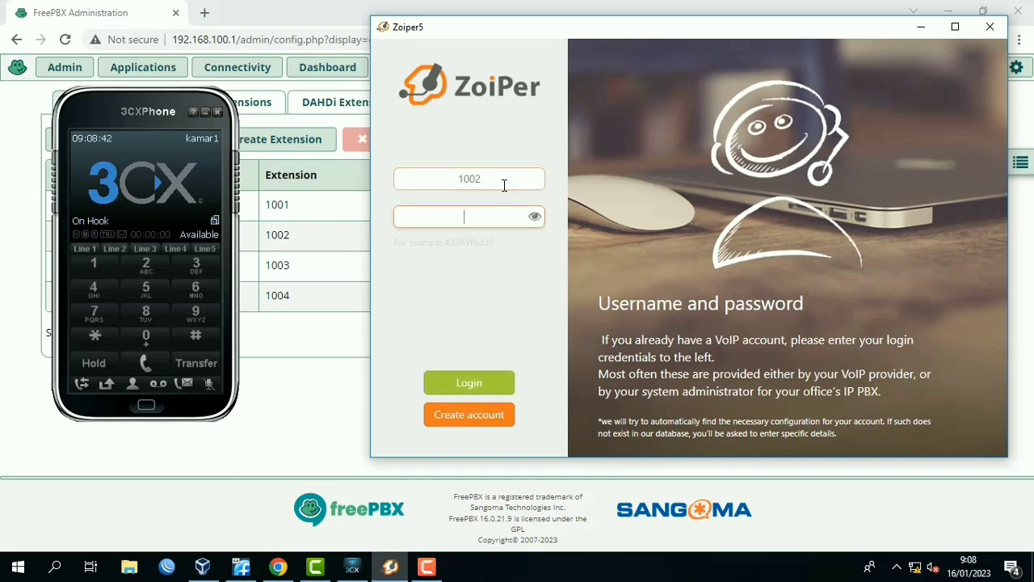
text(•••••)
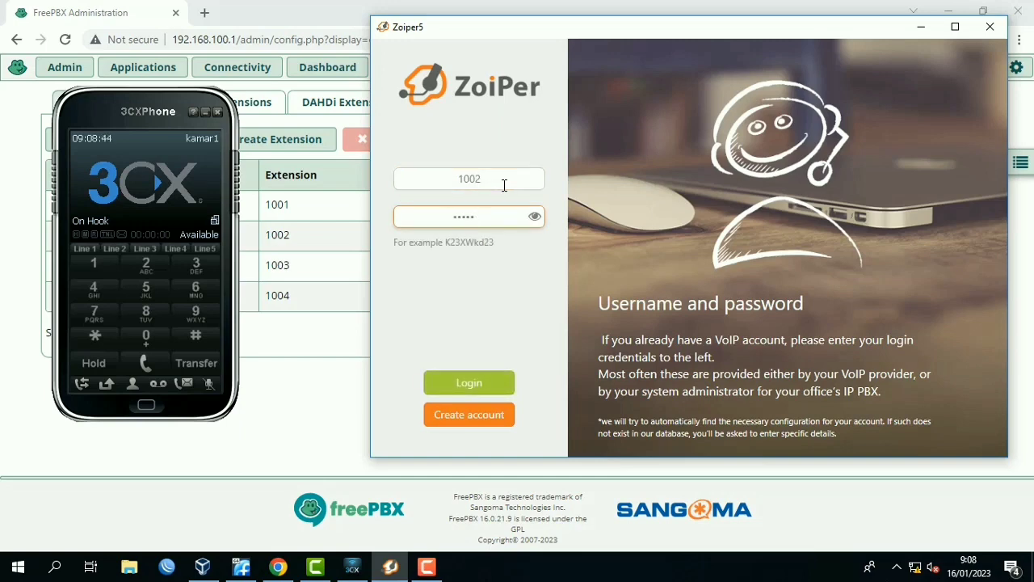
text(•)
click(469, 383)
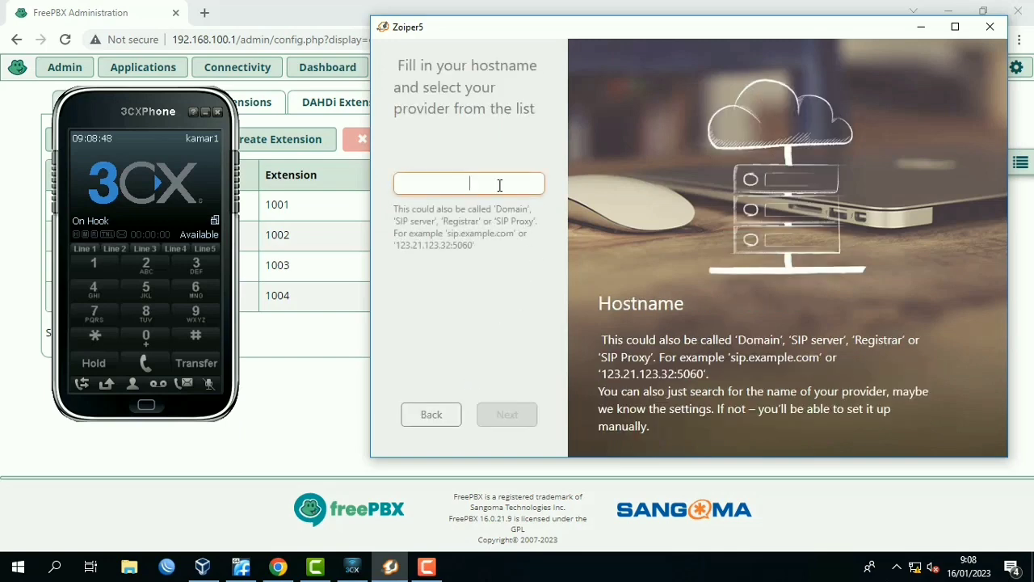
Set the hostname to 192.168.100.1, skip the optional authentication and outbound proxy, and accept the SIP UDP configuration.
text(192.168.100.1)
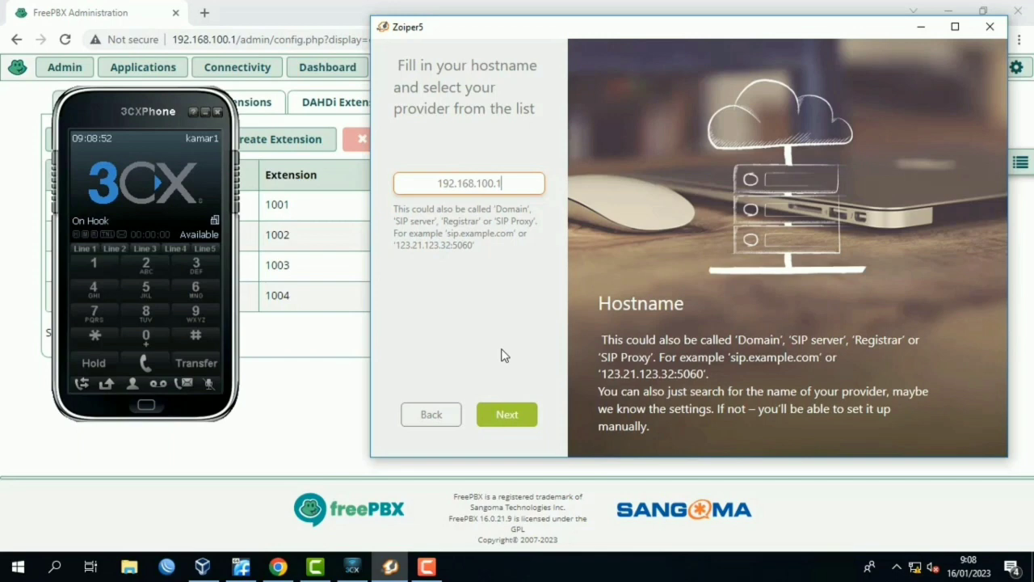
click(504, 415)
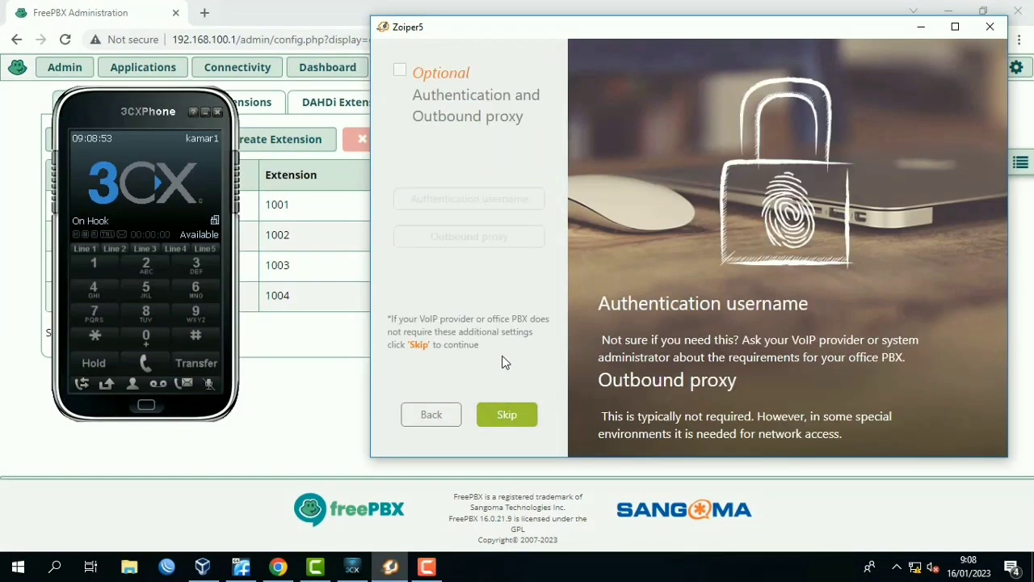
click(492, 429)
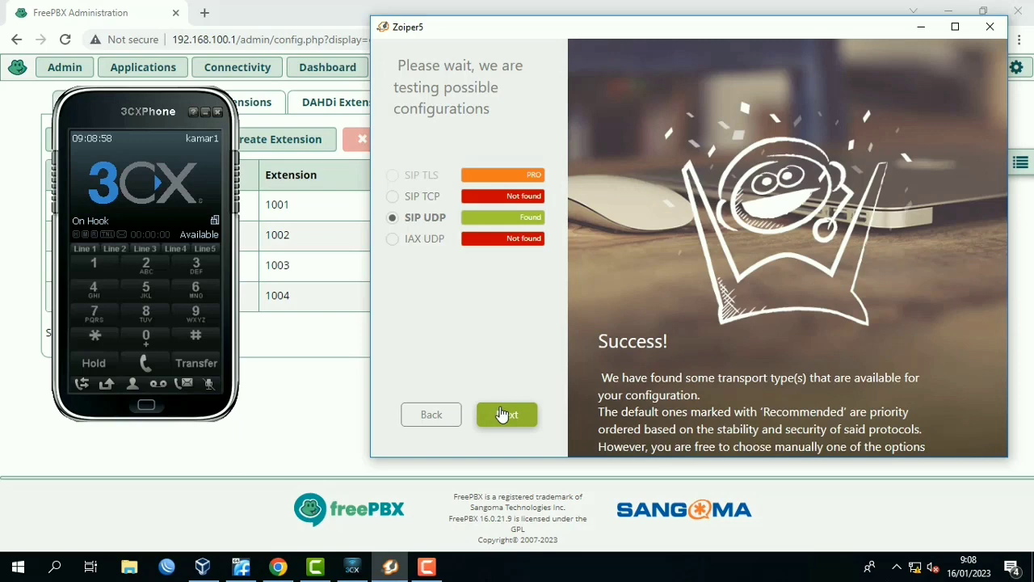
click(502, 414)
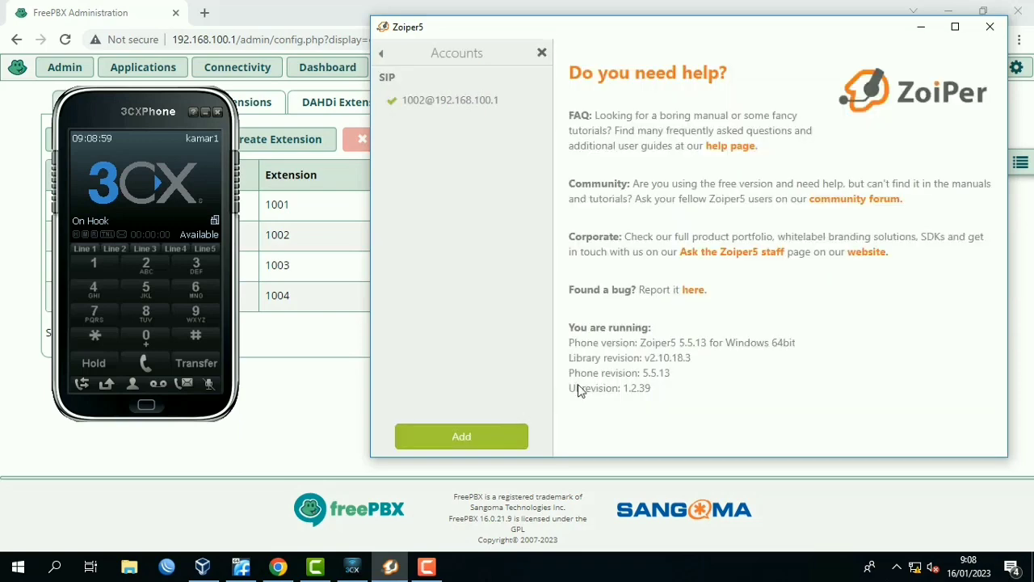
Try to add another account, dismiss the PRO notice, and leave the settings for the contacts view.
click(529, 441)
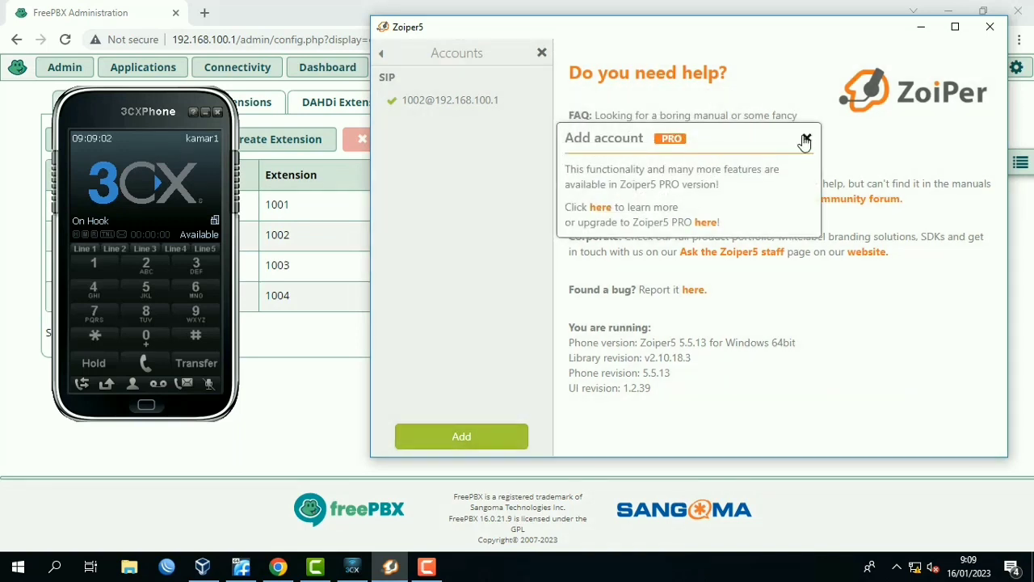
click(806, 140)
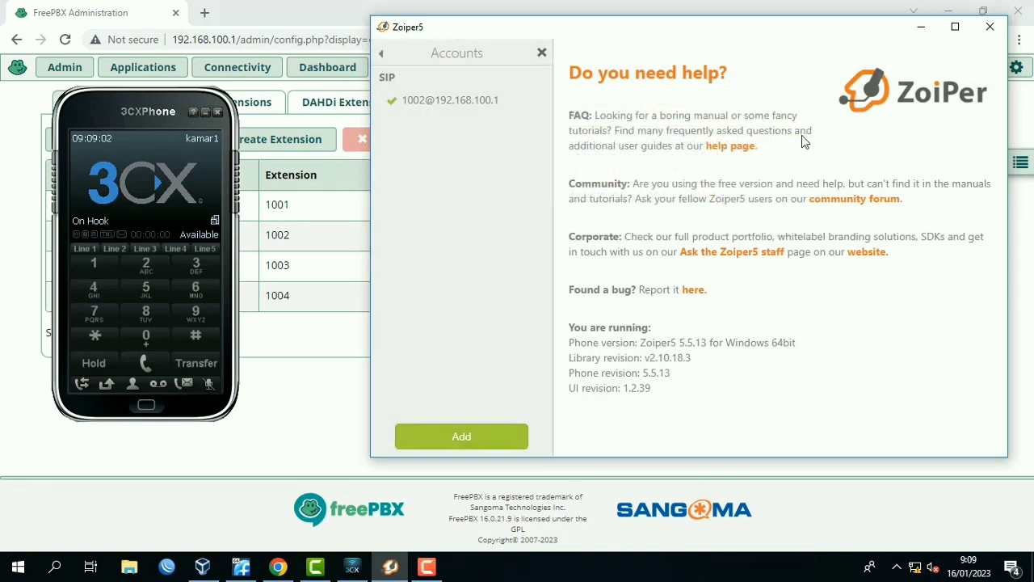
click(380, 54)
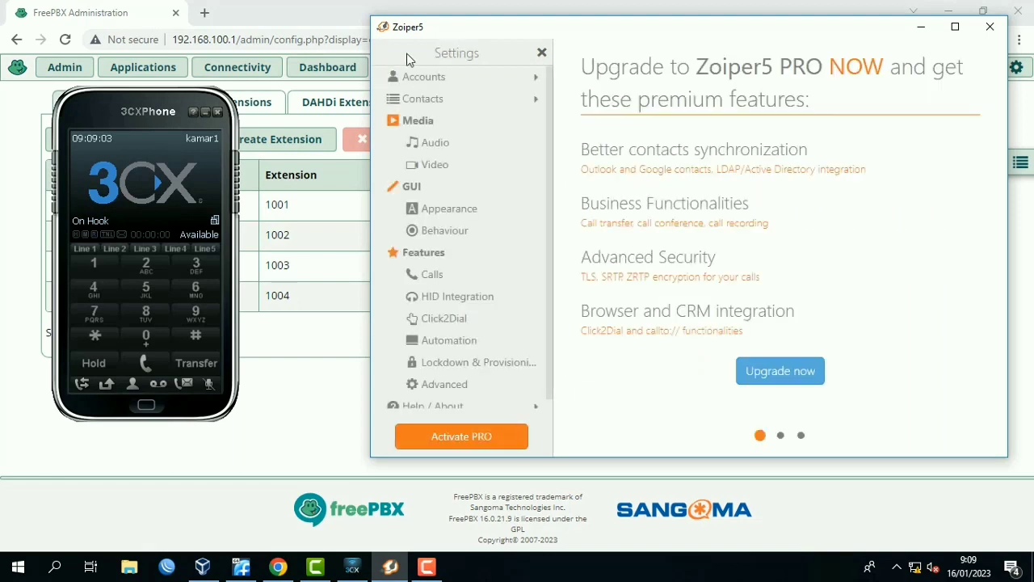
click(542, 51)
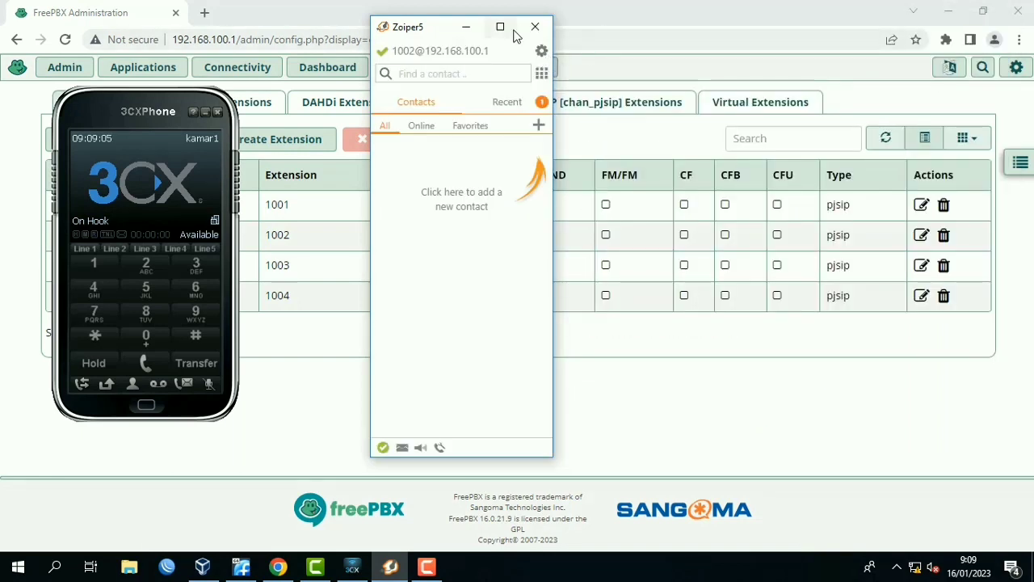
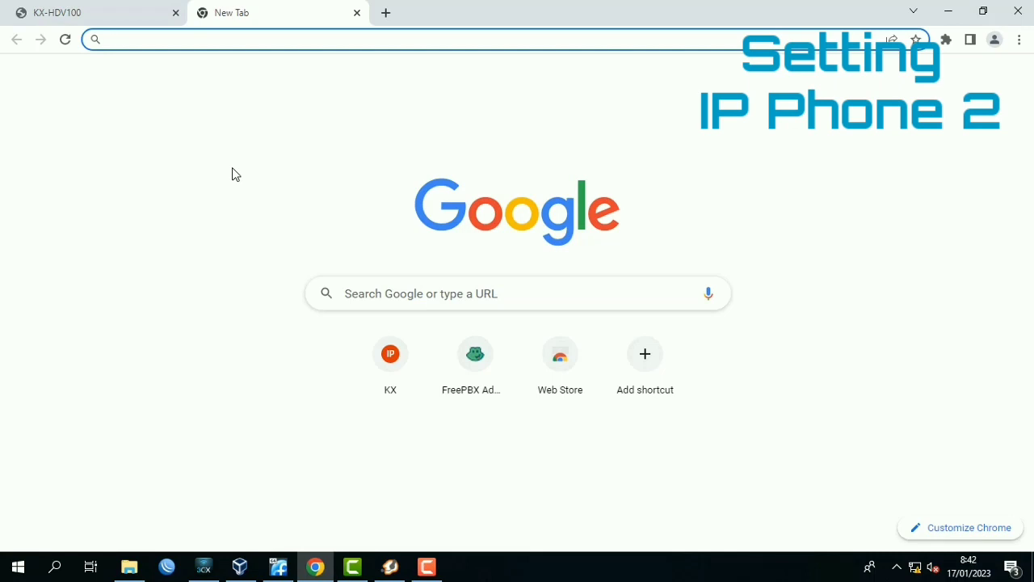
Open the phone's web interface at 192.168.100.20 and sign in as admin with the admin password.
text(192.168.)
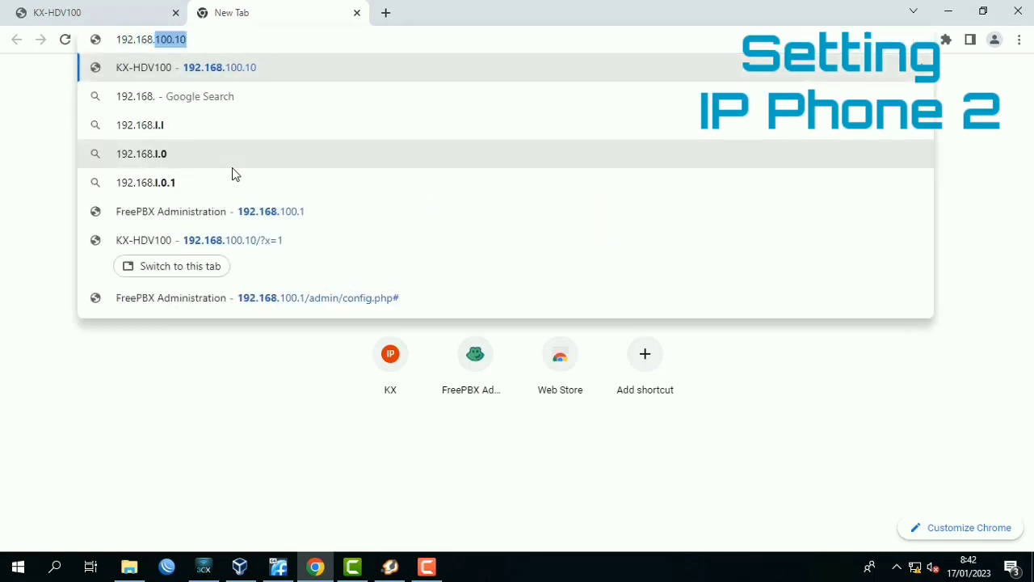
text(100.20)
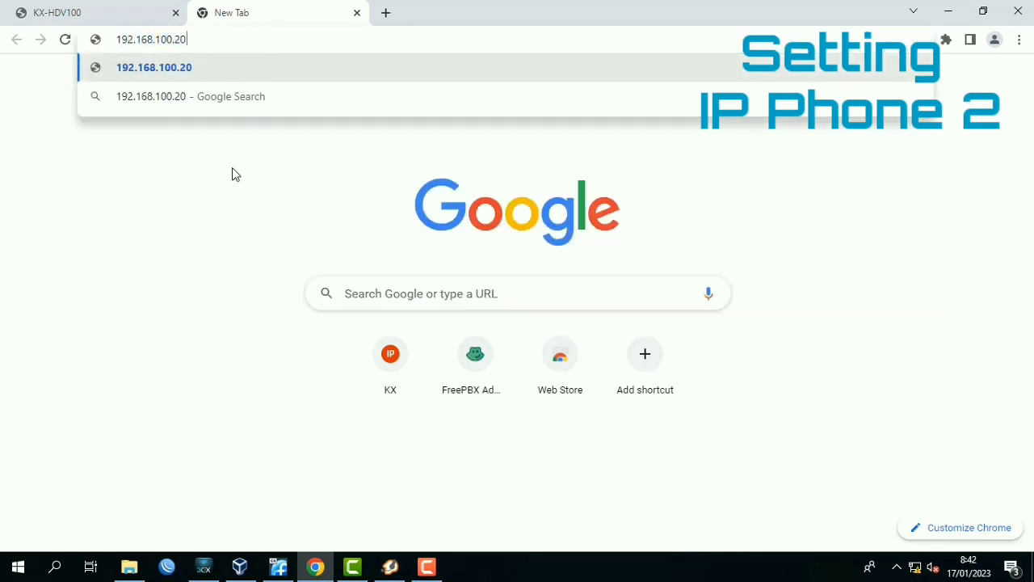
key(Return)
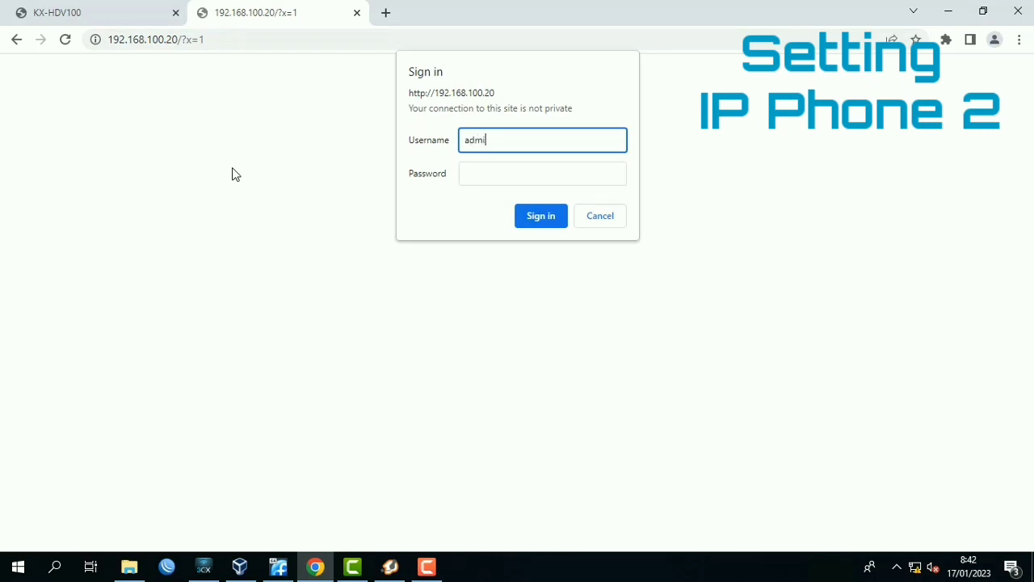
key(Tab)
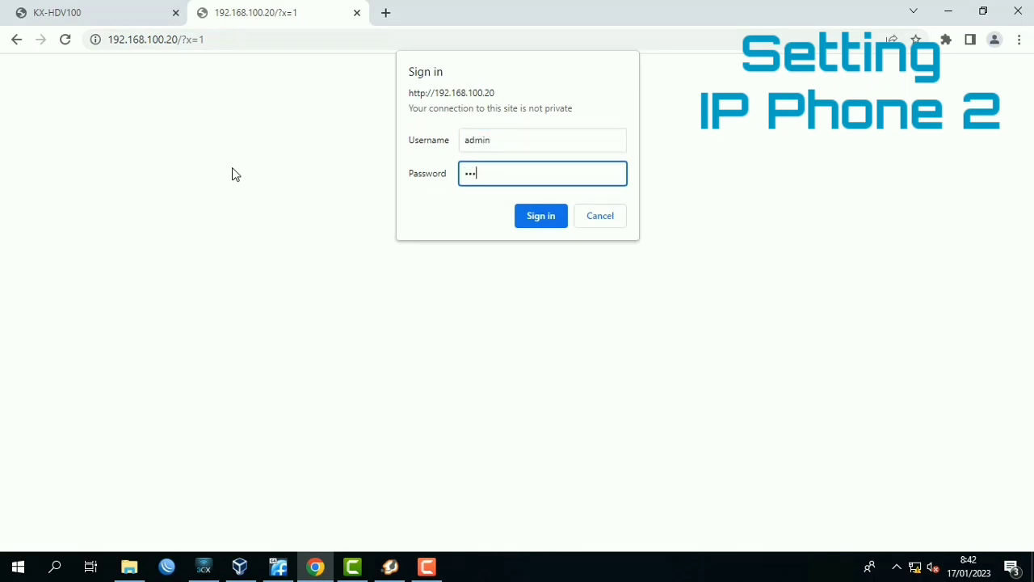
key(Return)
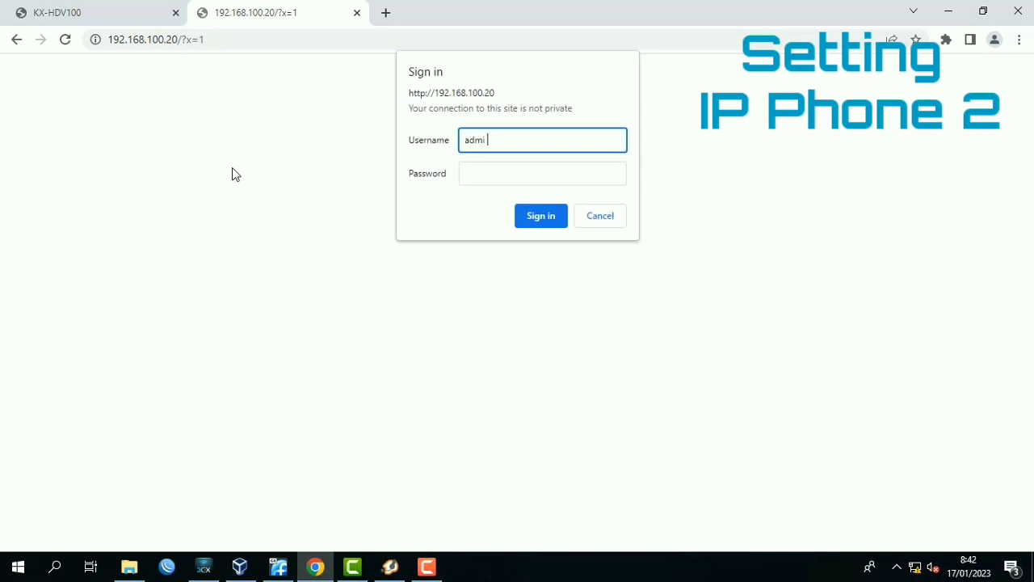
text(admin)
key(Tab)
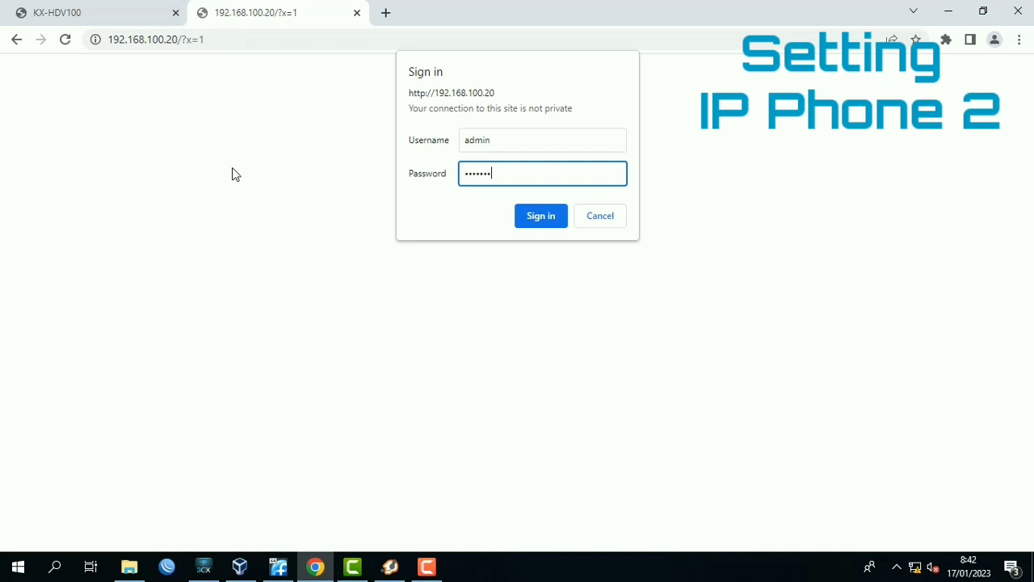
key(Return)
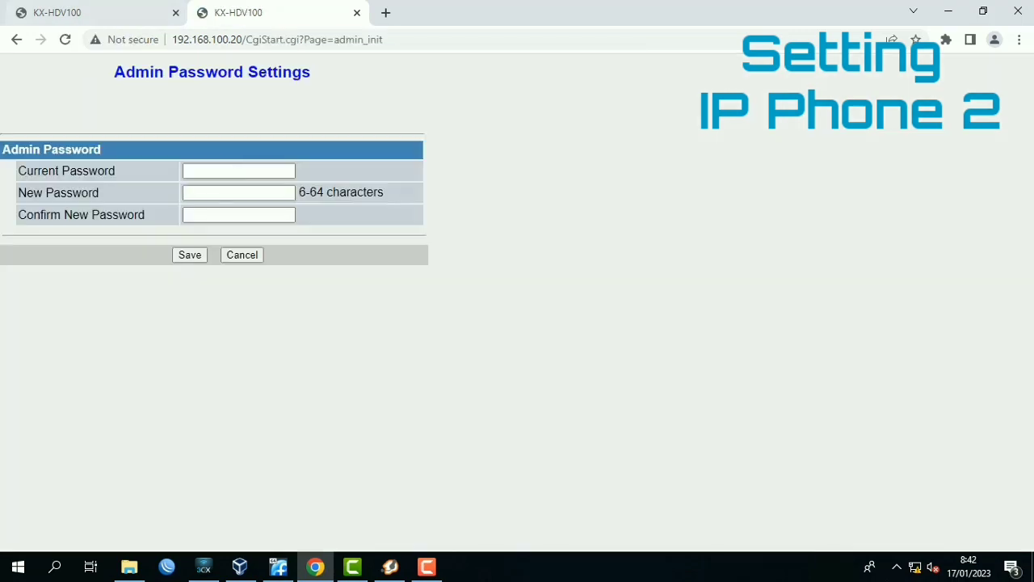
Change the phone's admin password by entering the current password and the new one with its confirmation, and save it.
click(235, 174)
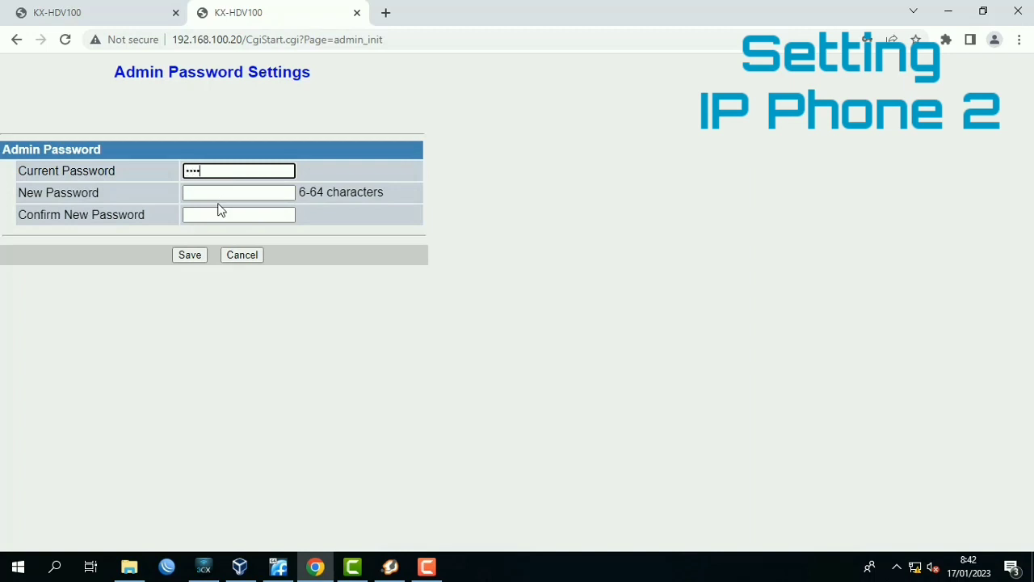
text(adminpass)
key(Tab)
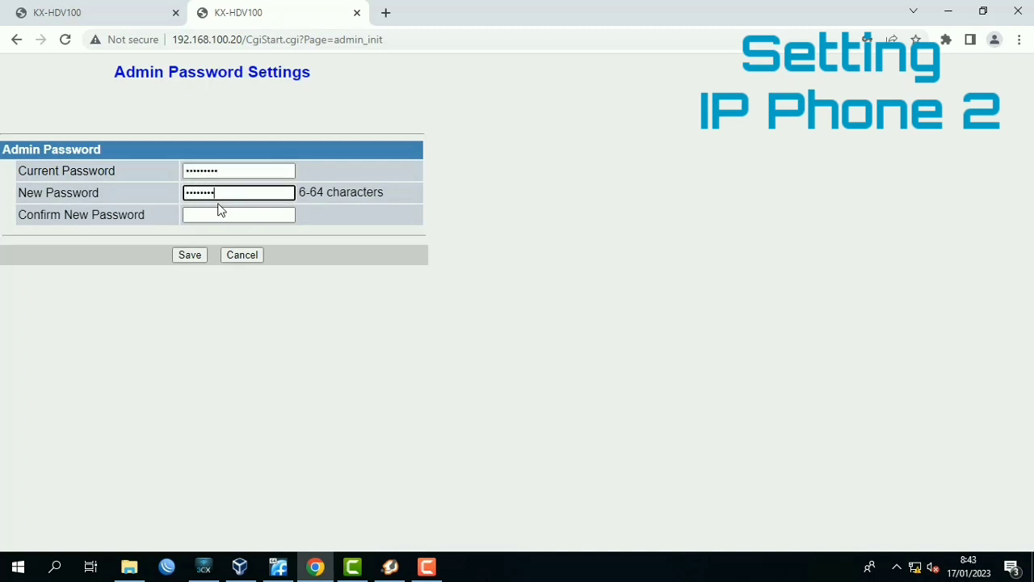
key(Tab)
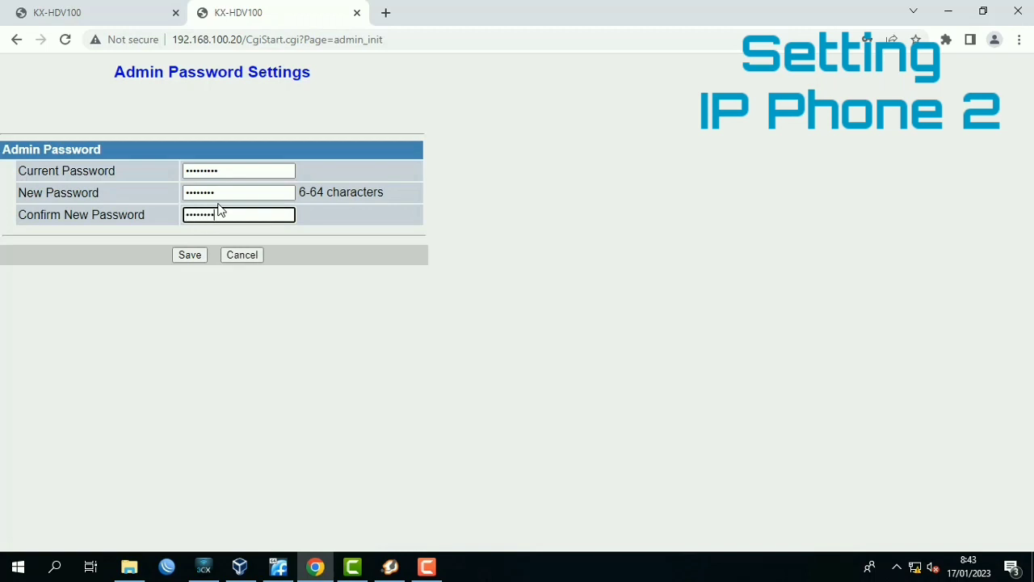
key(Return)
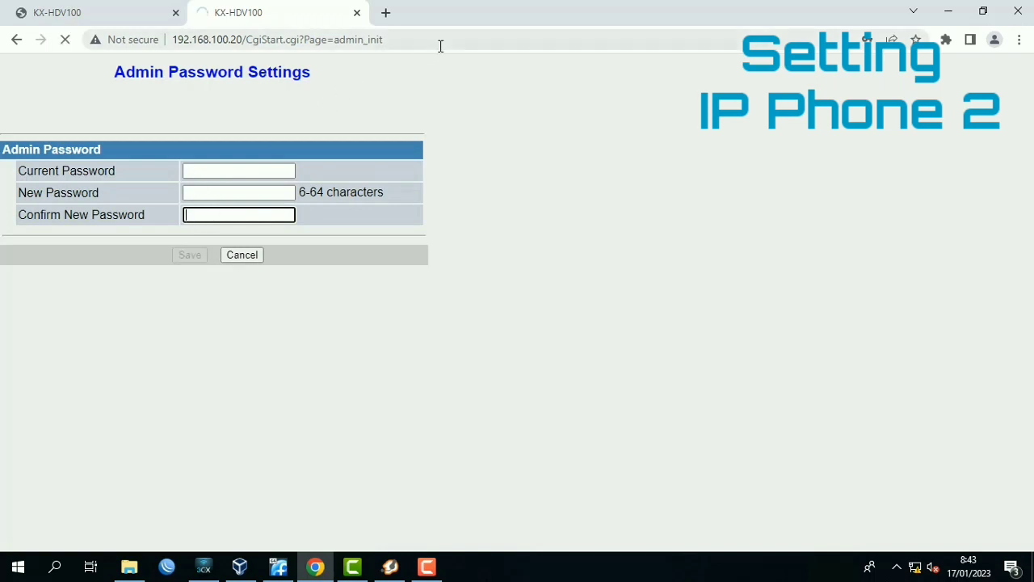
click(215, 228)
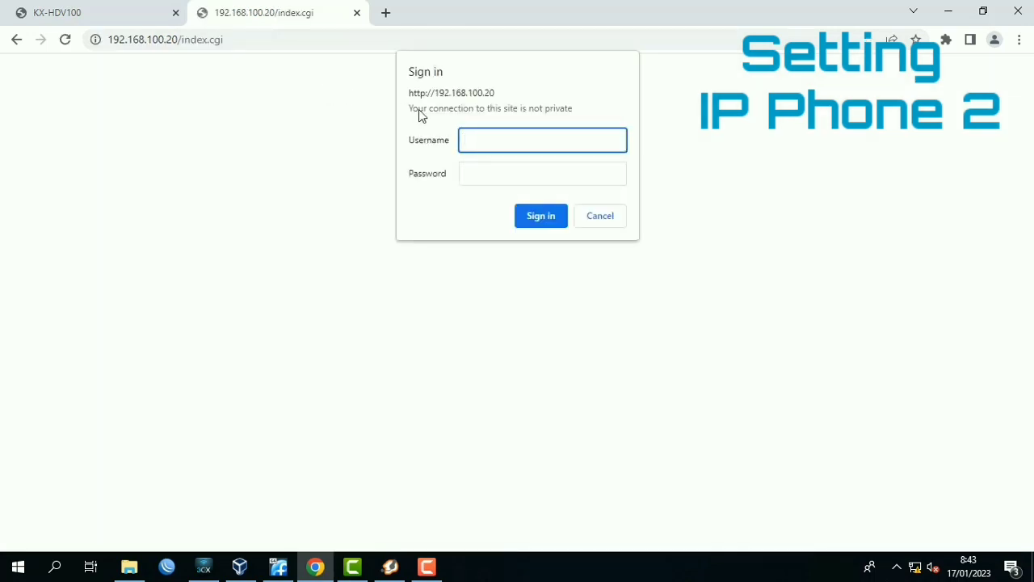
Sign in again to the phone's web interface as admin with the new password.
text(admin)
key(Tab)
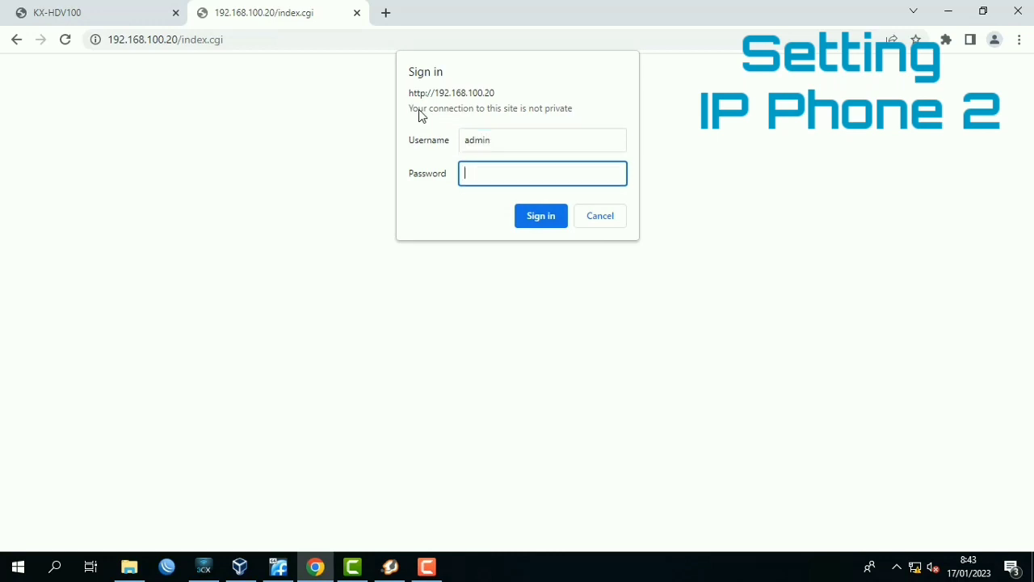
text(•••••••)
key(Return)
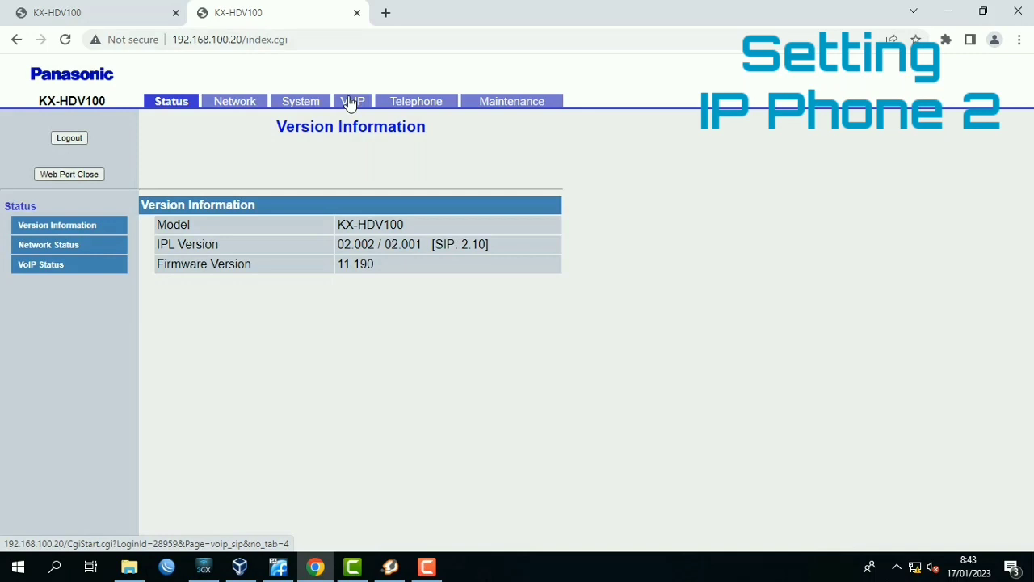
In the SIP settings for Line 1, set the phone number to 1004 and the registrar server address to 192.168.100.1.
click(350, 105)
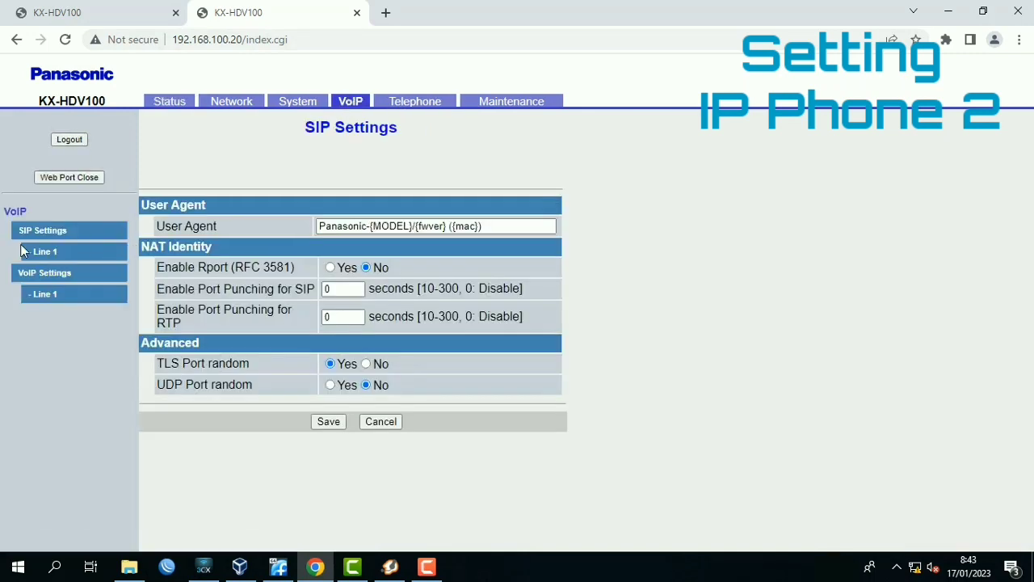
click(46, 257)
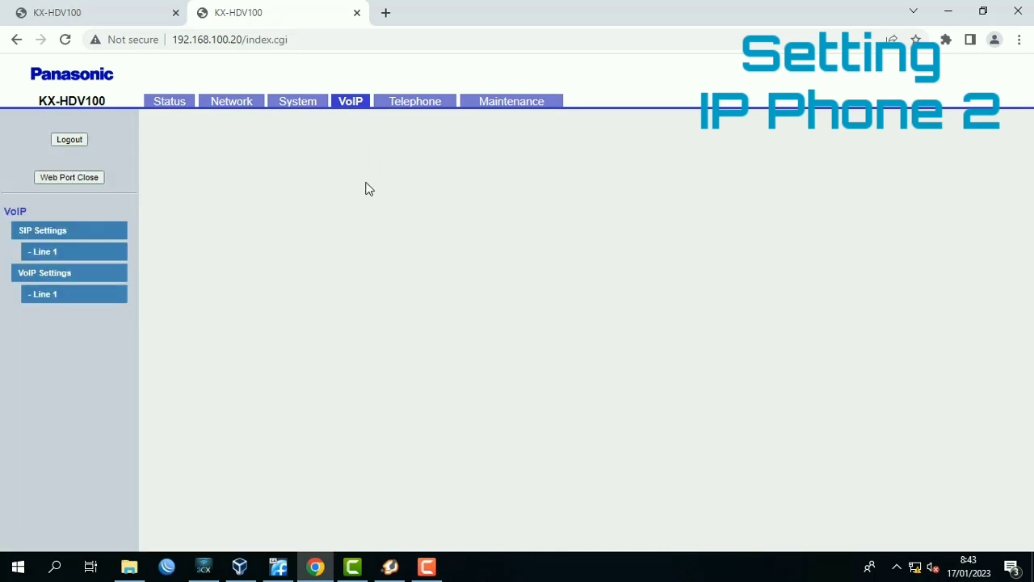
click(344, 224)
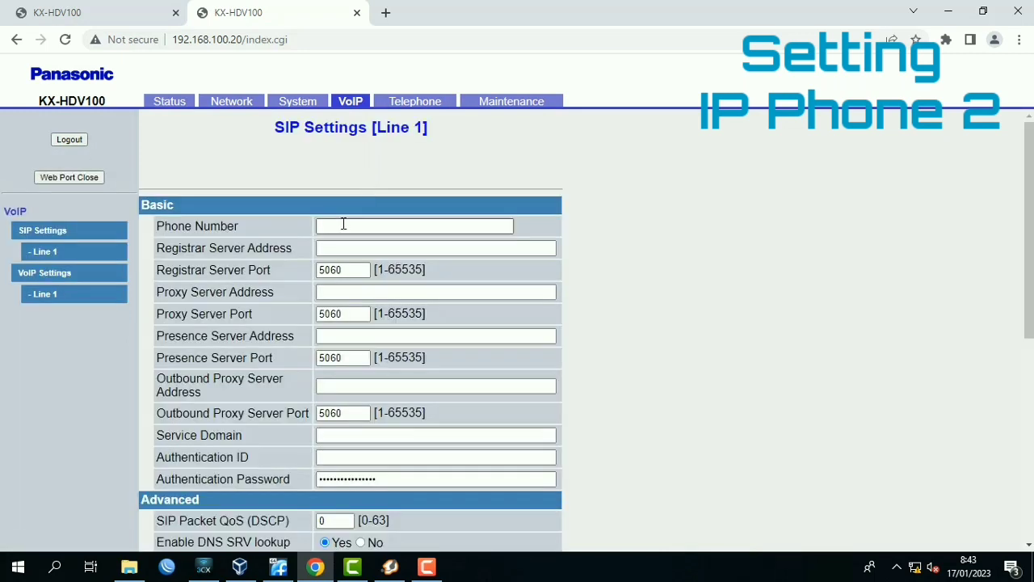
text(1004)
key(Tab)
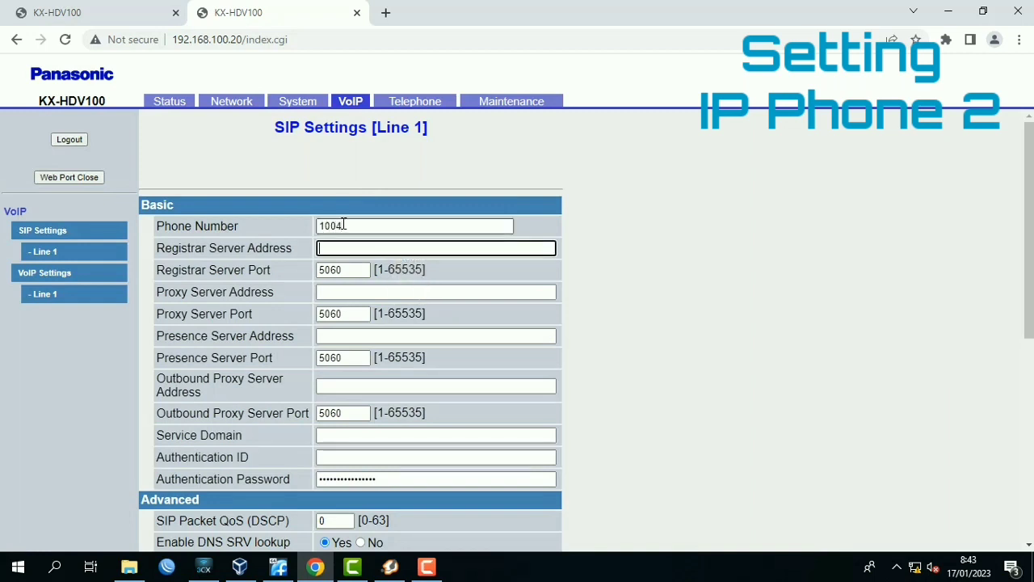
text(192.168.100.1)
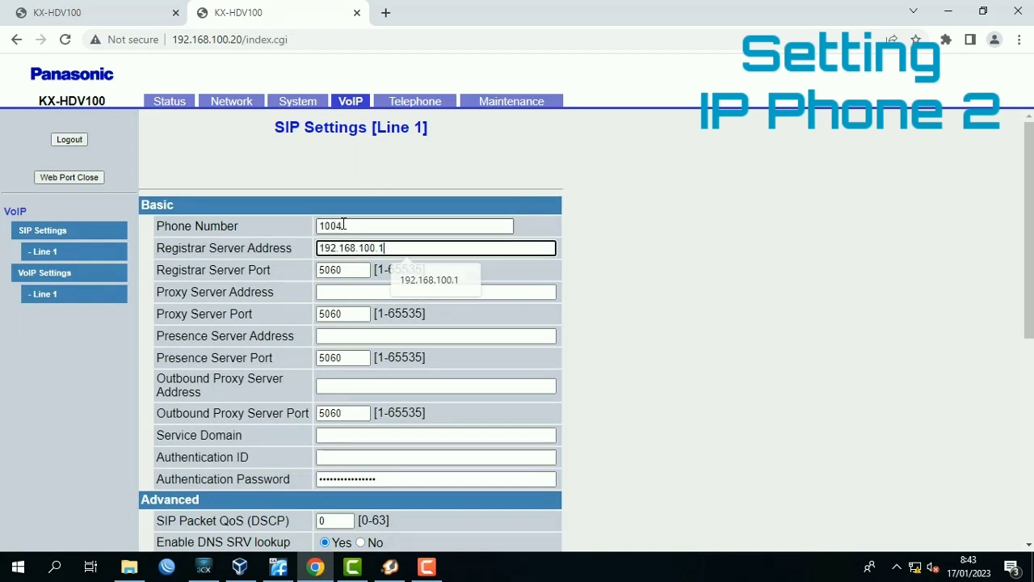
Set both the proxy server address and the presence server address of Line 1 to 192.168.100.1.
key(Tab)
text(192.168.100)
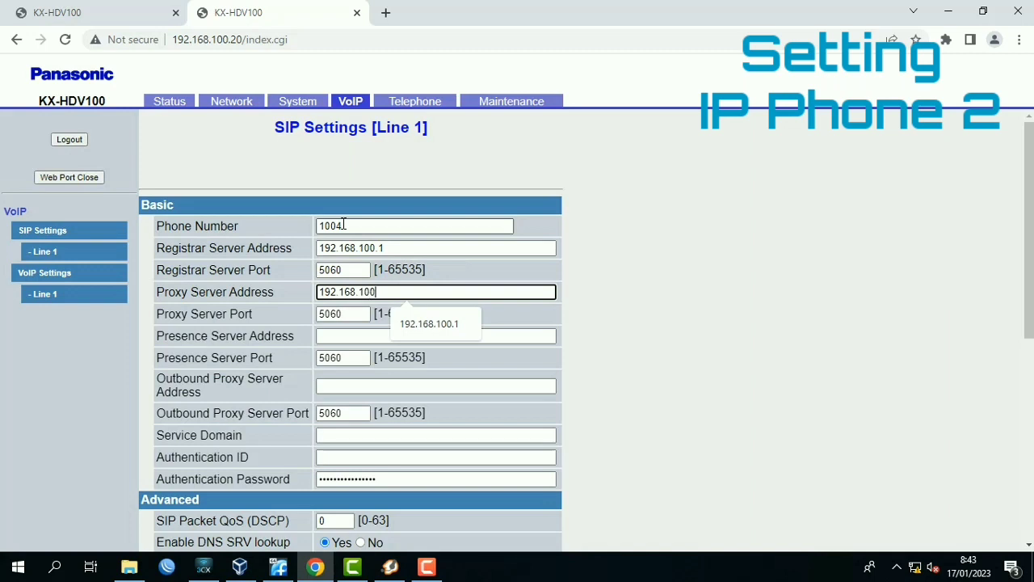
key(Tab)
text(192)
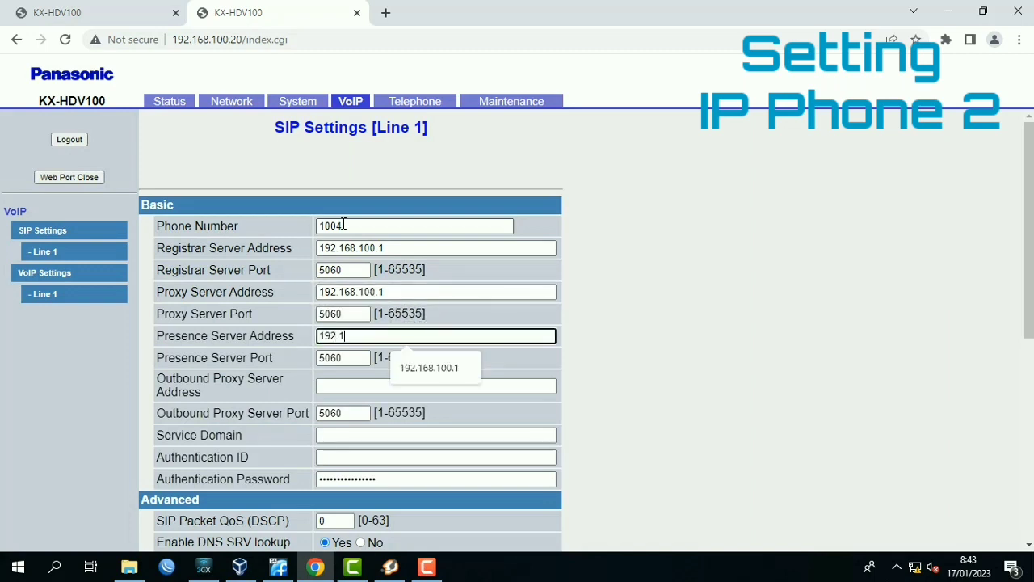
text(.168.100.1)
key(Tab)
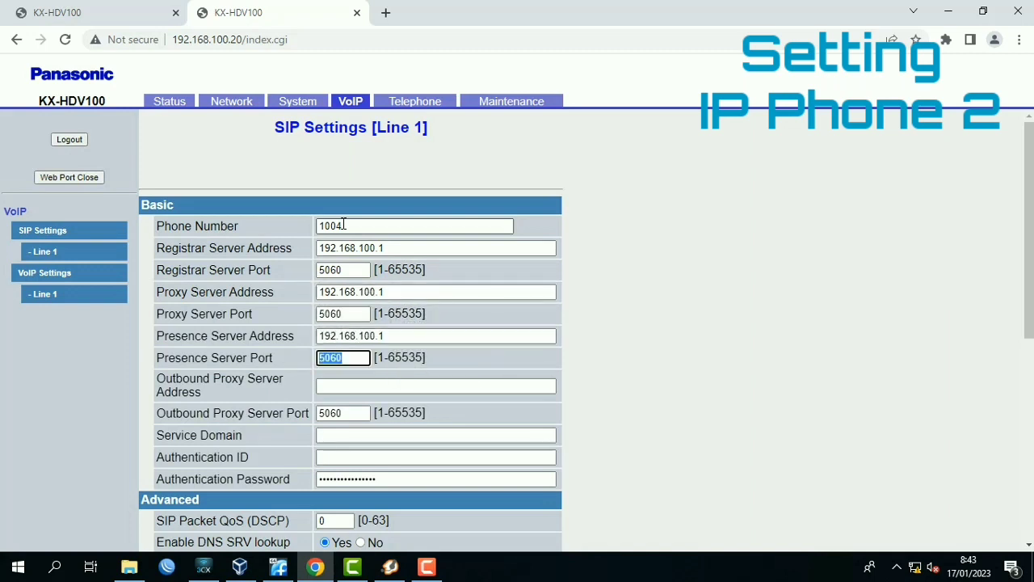
Leave the outbound proxy address blank, set the service domain to 192.168.100.1, and set the authentication ID to 1004.
key(Tab)
key(Tab)
key(Tab)
text(192.186)
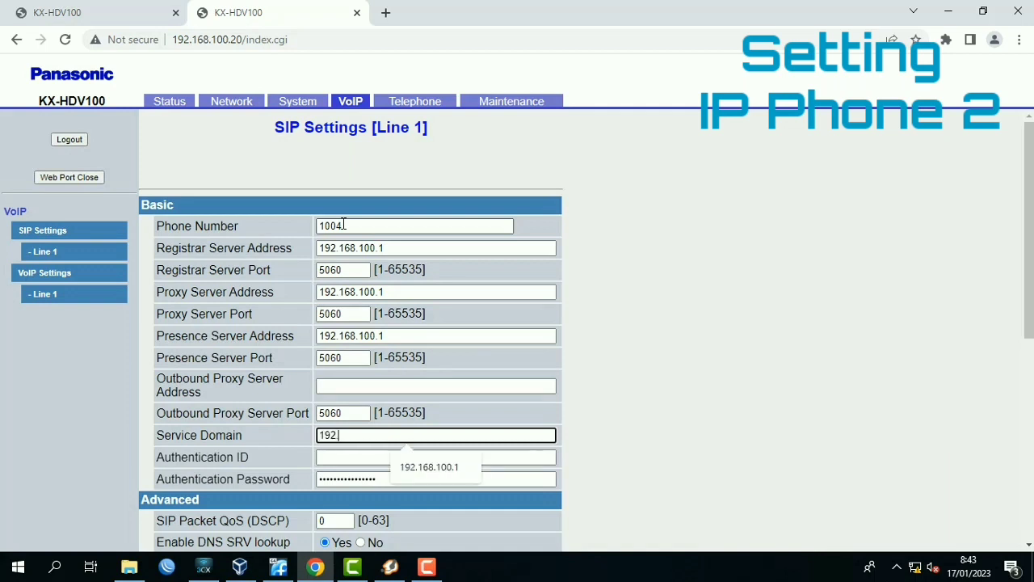
key(BackSpace)
text(68.100.1)
key(Tab)
text(1004)
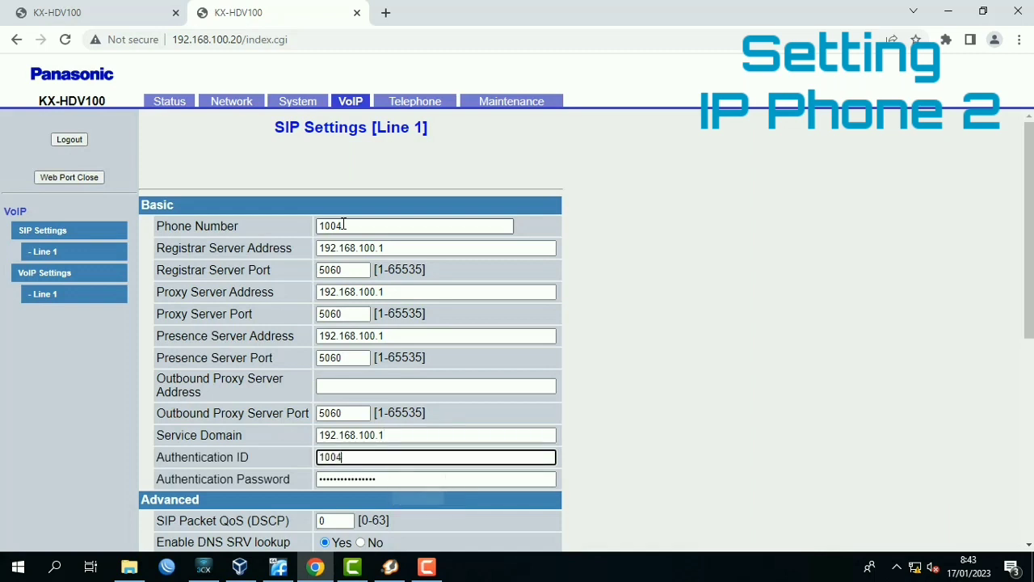
Enter the extension's authentication password and save the Line 1 SIP settings.
key(Tab)
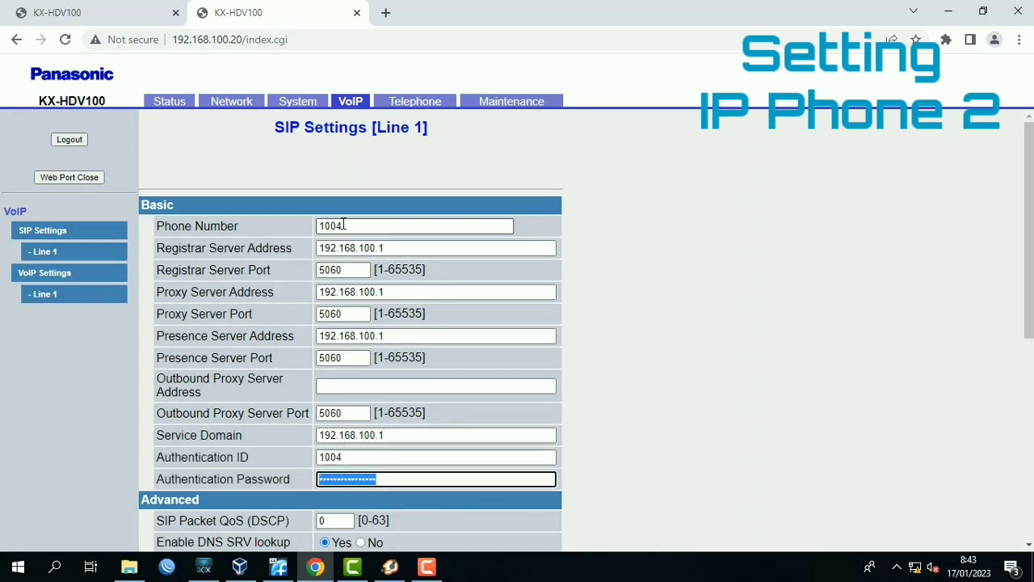
text(1)
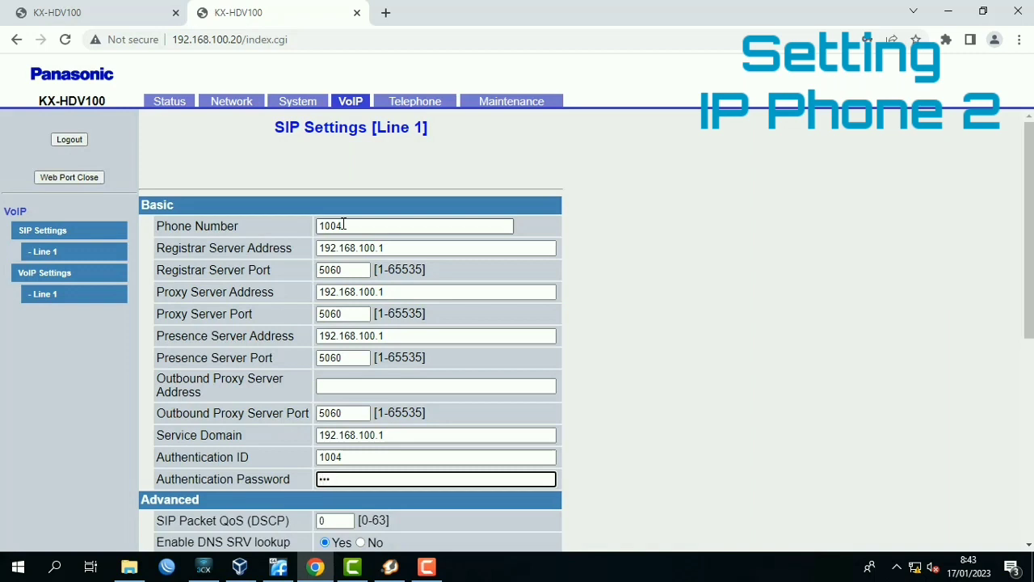
key(BackSpace)
key(BackSpace)
key(BackSpace)
scroll(396, 311, down, 5)
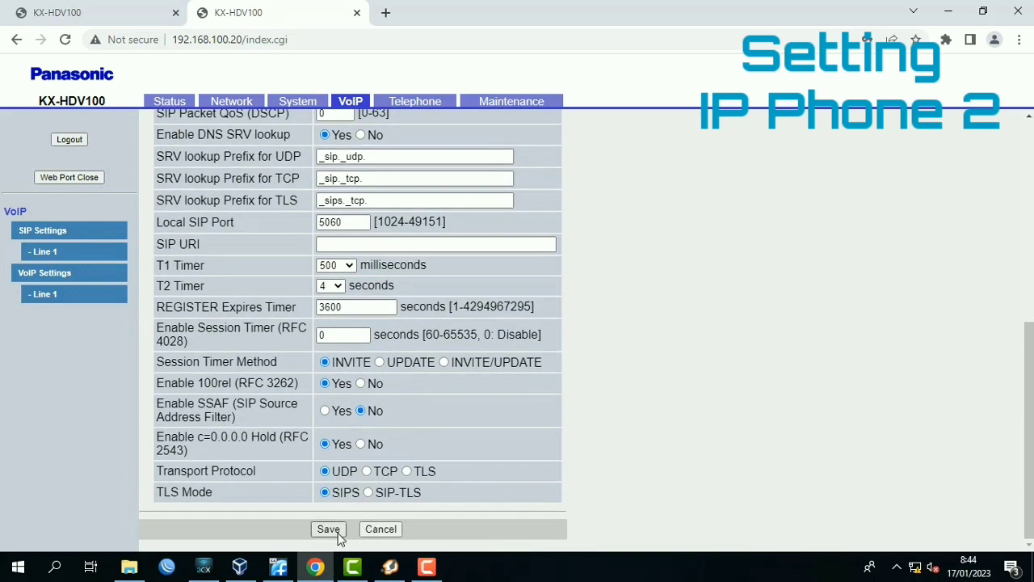
click(337, 532)
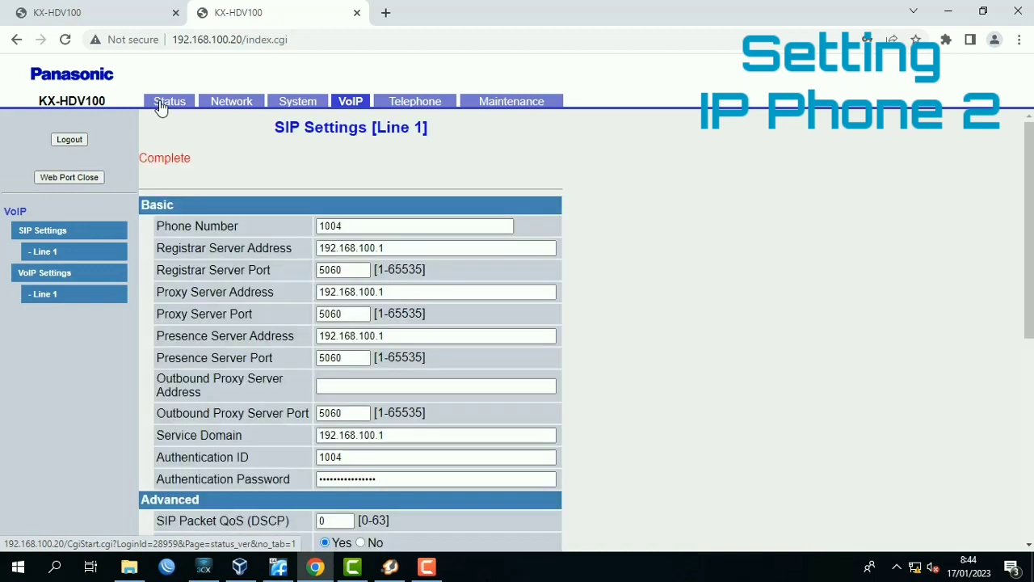
Check the VoIP registration status of Line 1, and switch to the first KX-HDV100 phone's page.
click(160, 106)
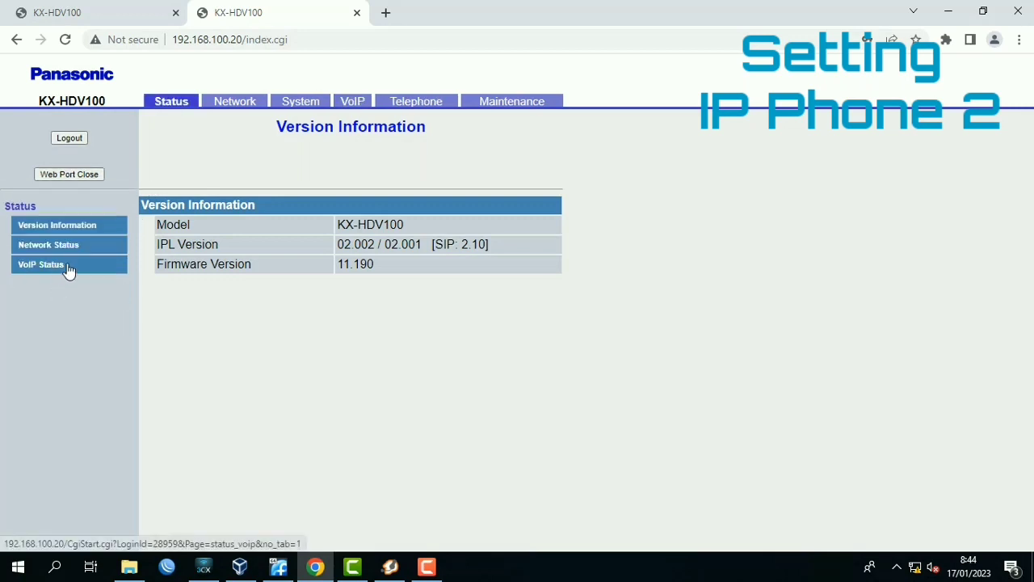
click(67, 267)
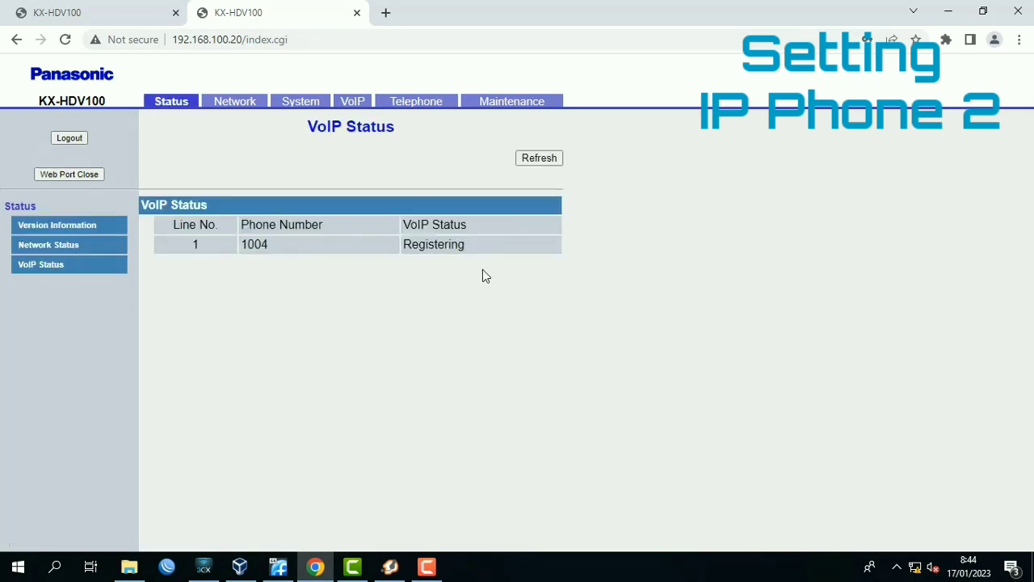
click(63, 13)
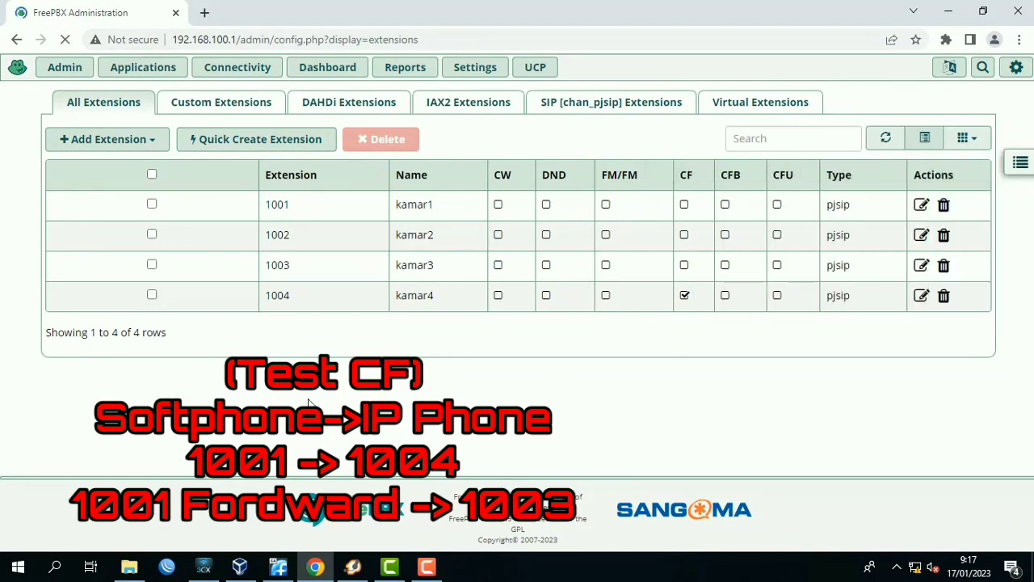
Switch to 3CXPhone and call extension 1004 from kamar1 to test unconditional call forwarding (CF).
mouse_move(203, 567)
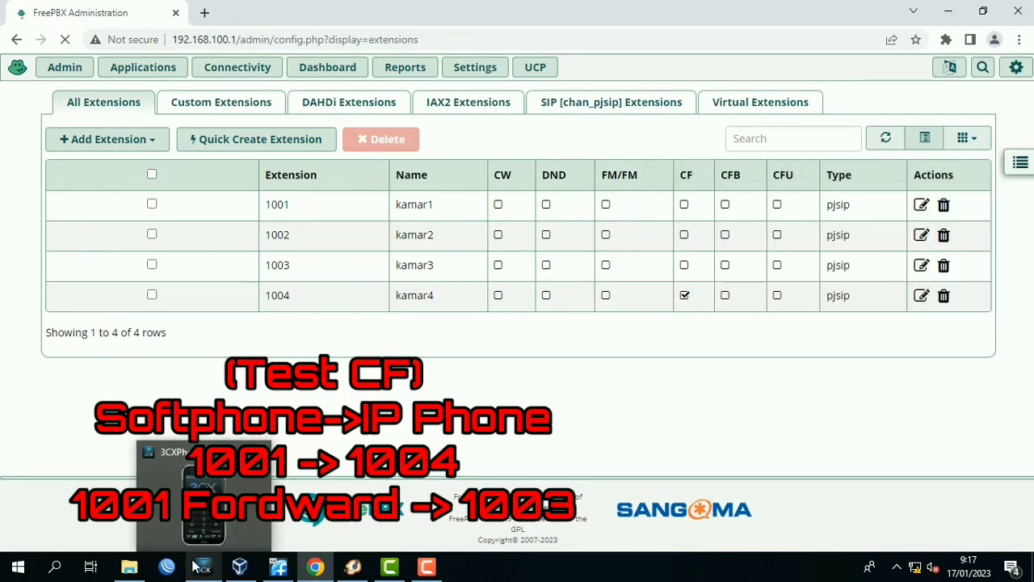
mouse_move(194, 541)
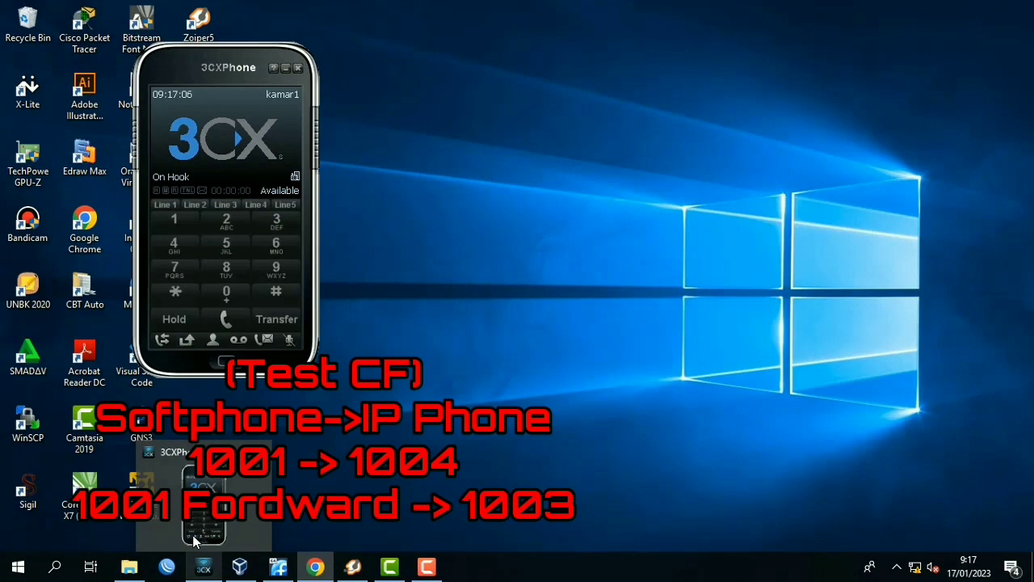
click(194, 541)
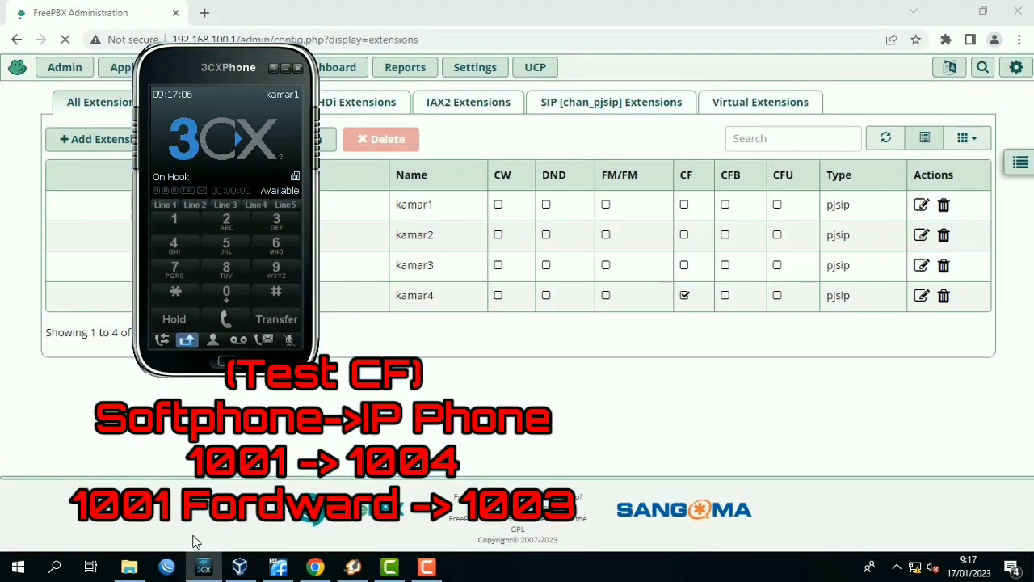
click(173, 223)
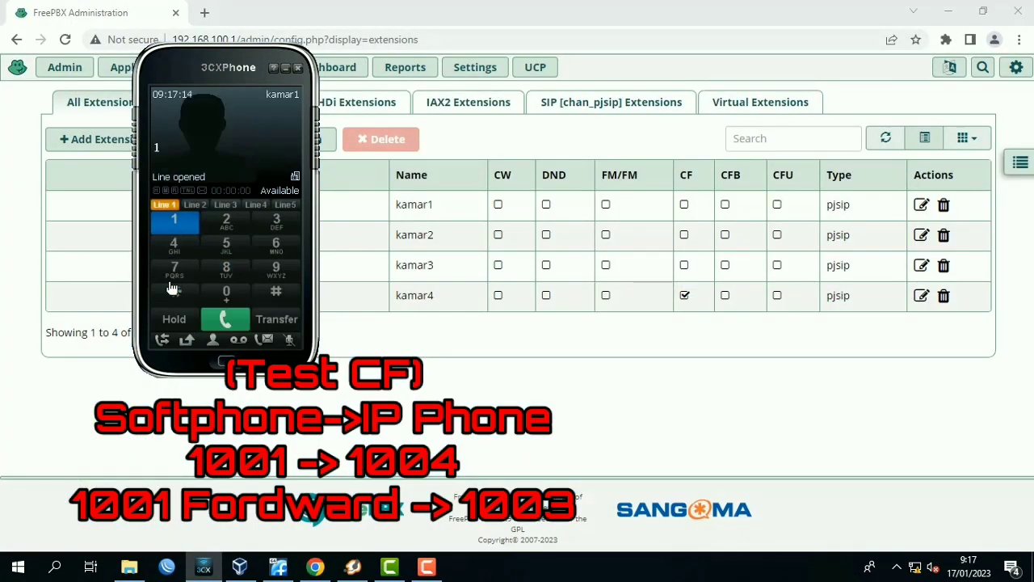
click(226, 297)
click(226, 298)
click(174, 241)
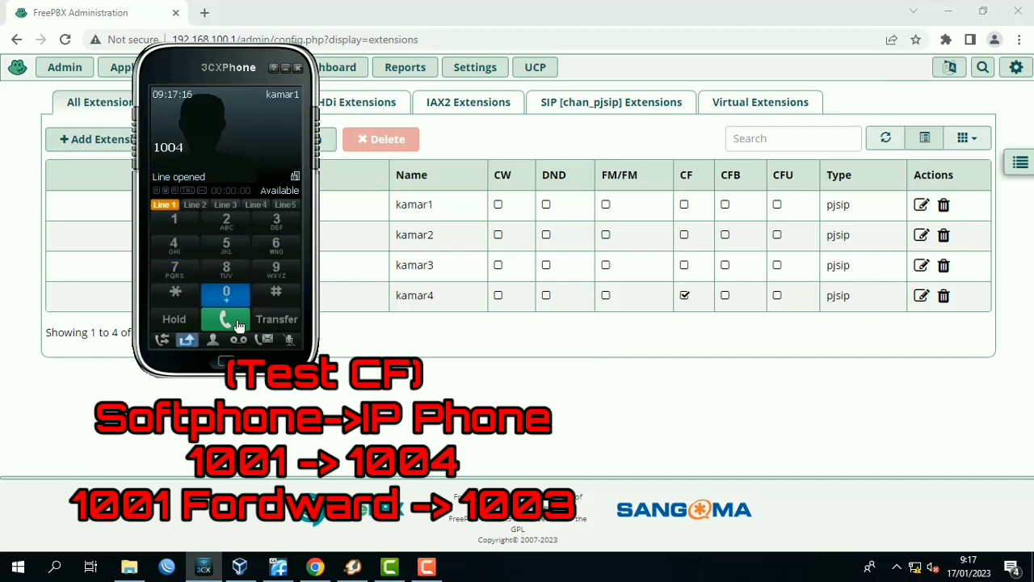
click(234, 320)
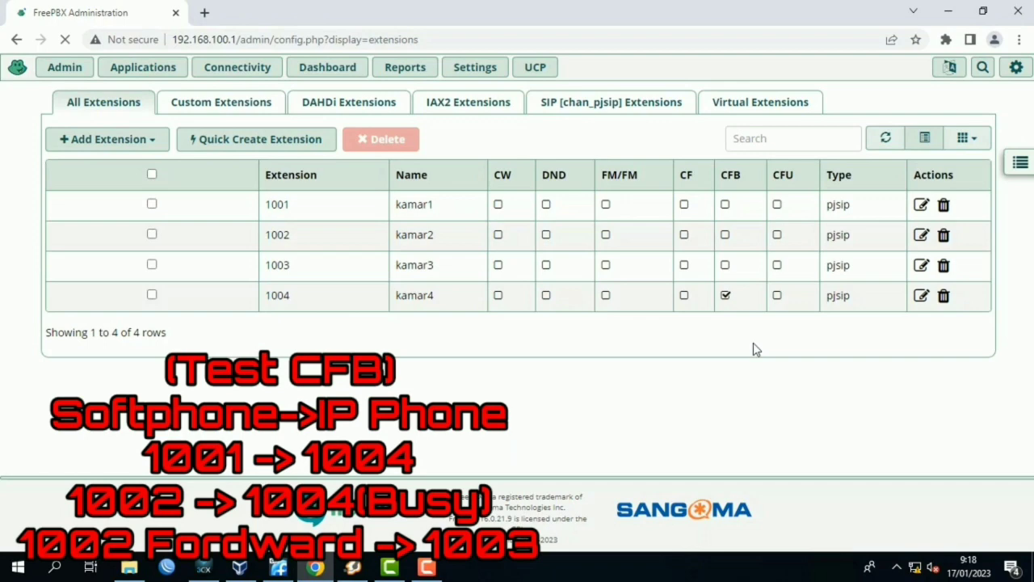
Bring up 3CXPhone again and call extension 1004 from kamar1 to make it busy for the CFB test.
click(204, 568)
click(174, 221)
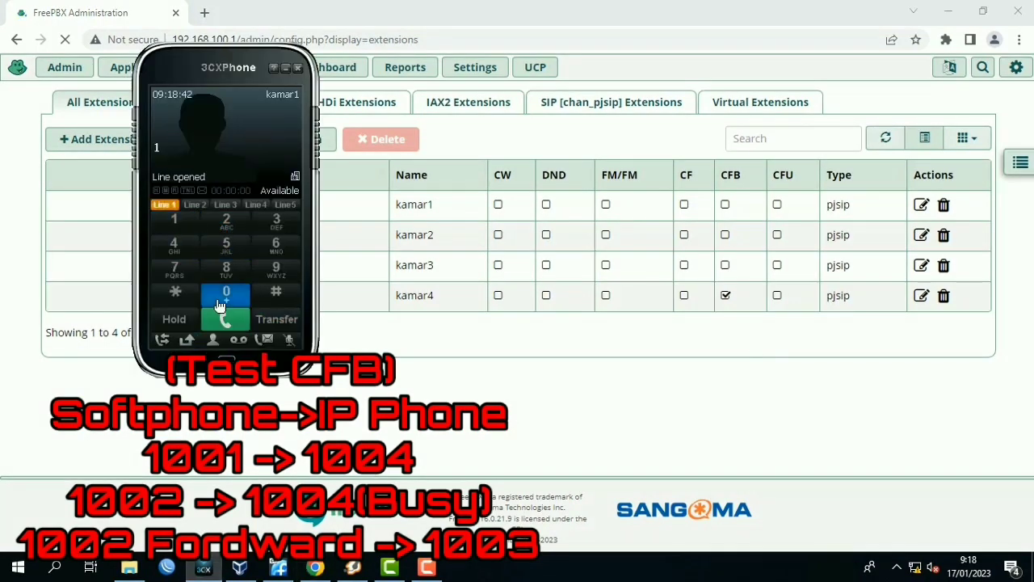
click(219, 305)
click(220, 305)
click(177, 248)
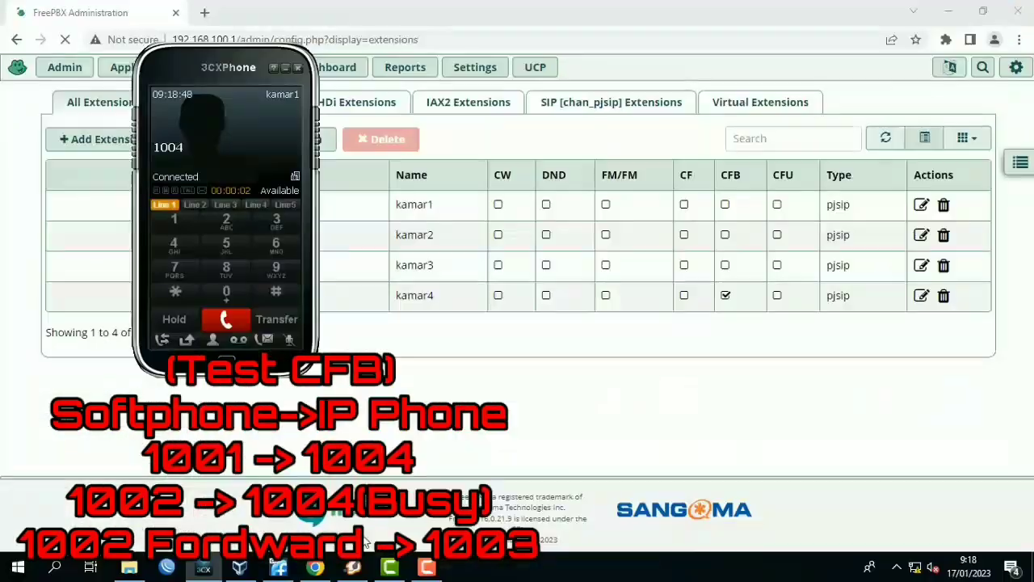
Switch to Zoiper5 and dial 1004 from extension 1002 to test call forwarding on busy.
click(353, 568)
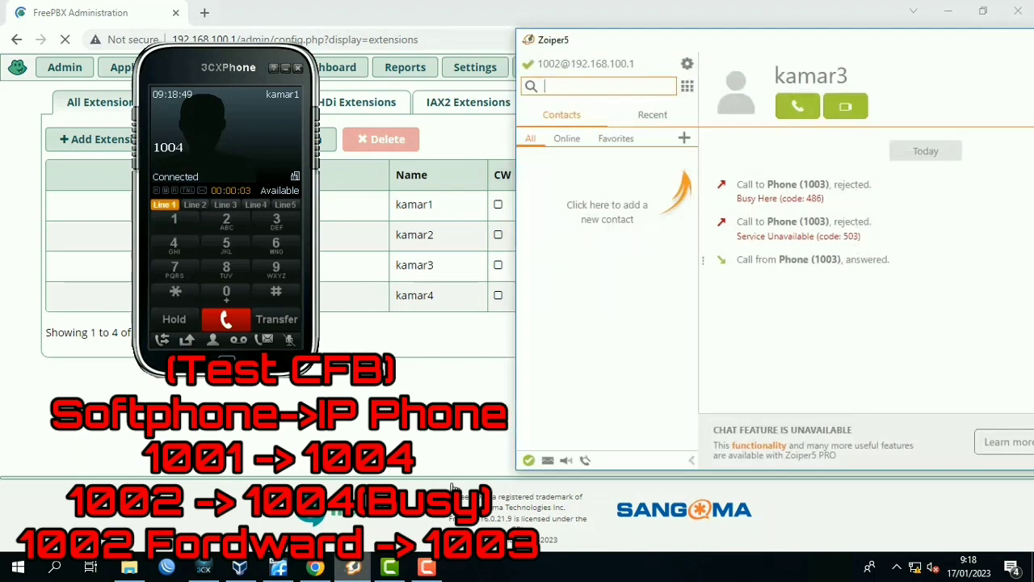
click(686, 86)
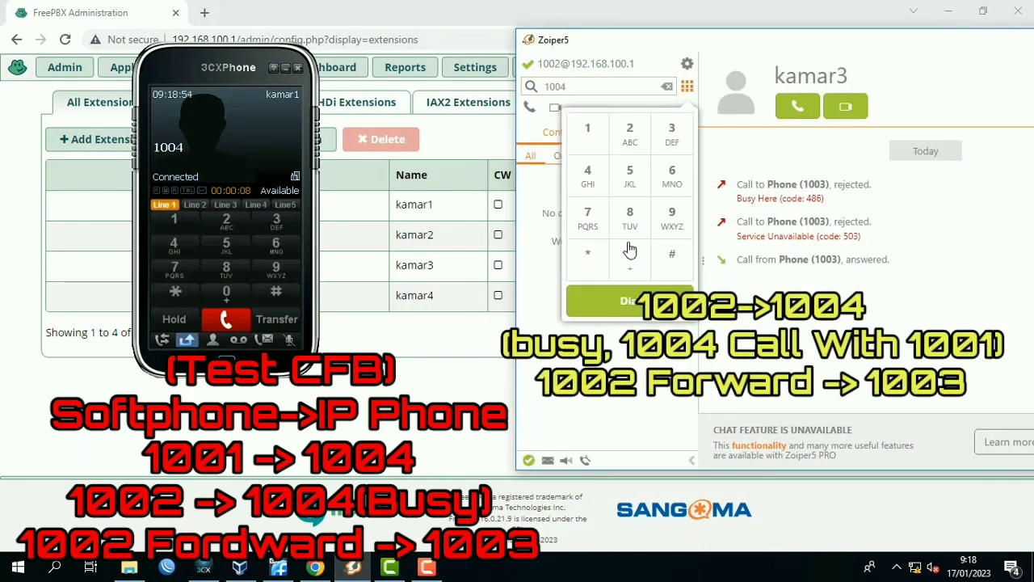
click(628, 300)
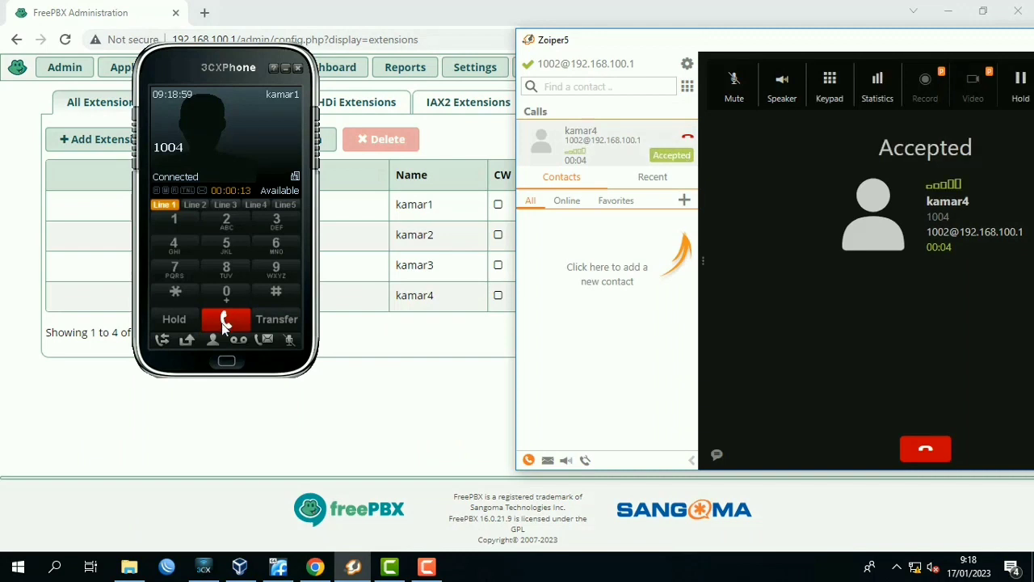
Hang up the calls in Zoiper5 and 3CXPhone, and reload the extensions list in FreePBX.
click(923, 454)
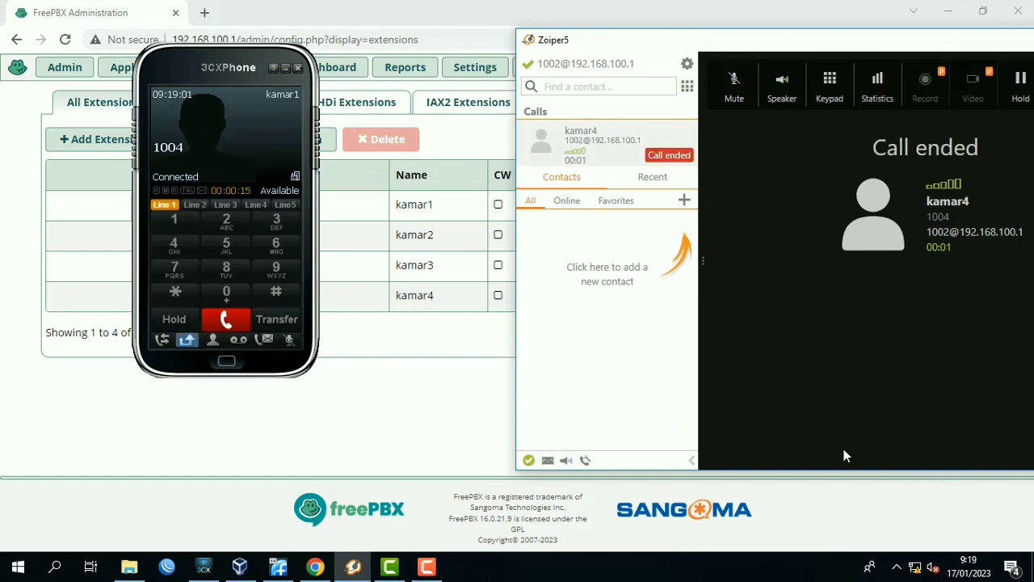
click(227, 321)
click(396, 366)
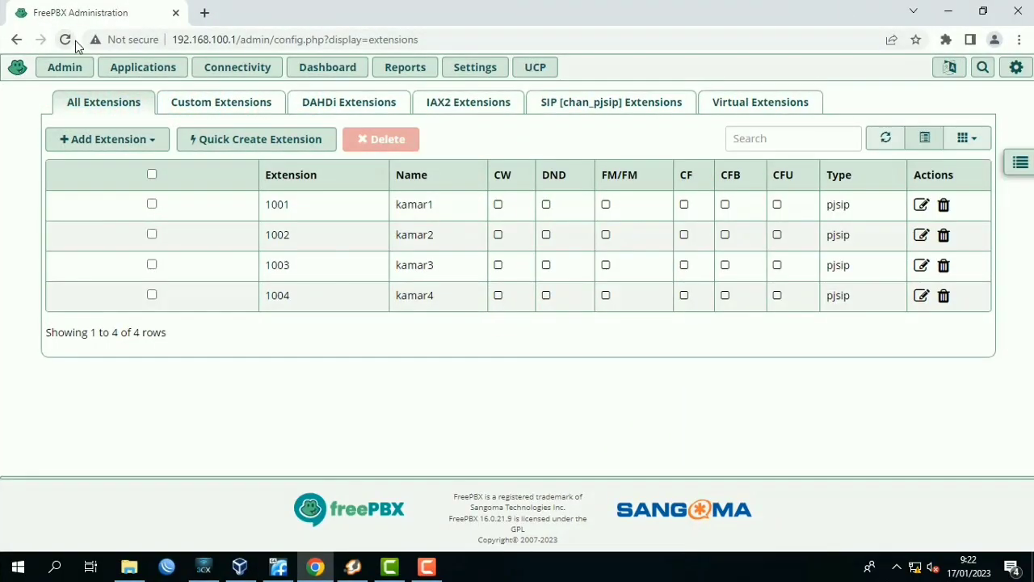
click(73, 40)
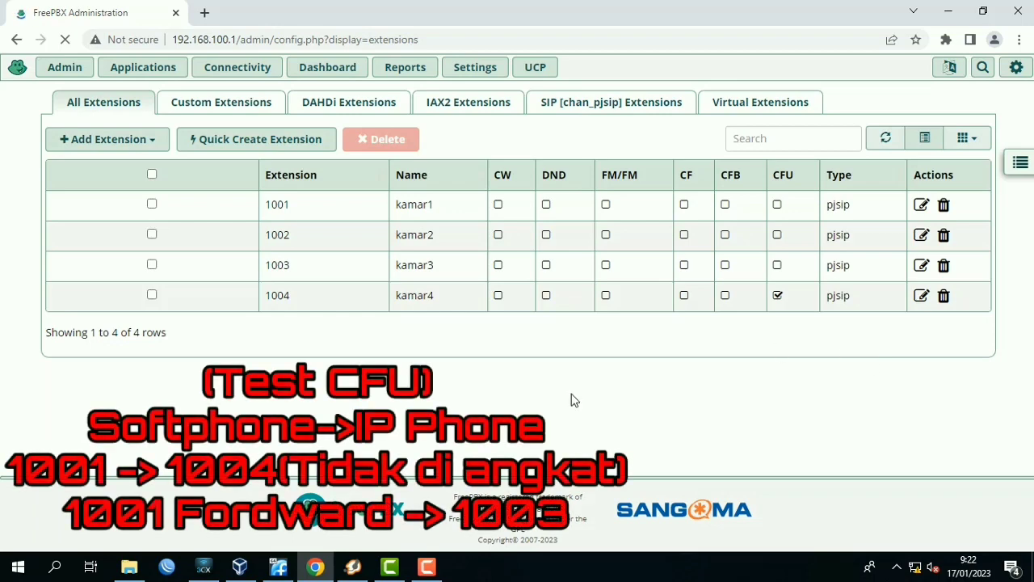
Switch to 3CXPhone, call extension 1004 from kamar1 to test forwarding on no answer (CFU), and end the call.
click(202, 569)
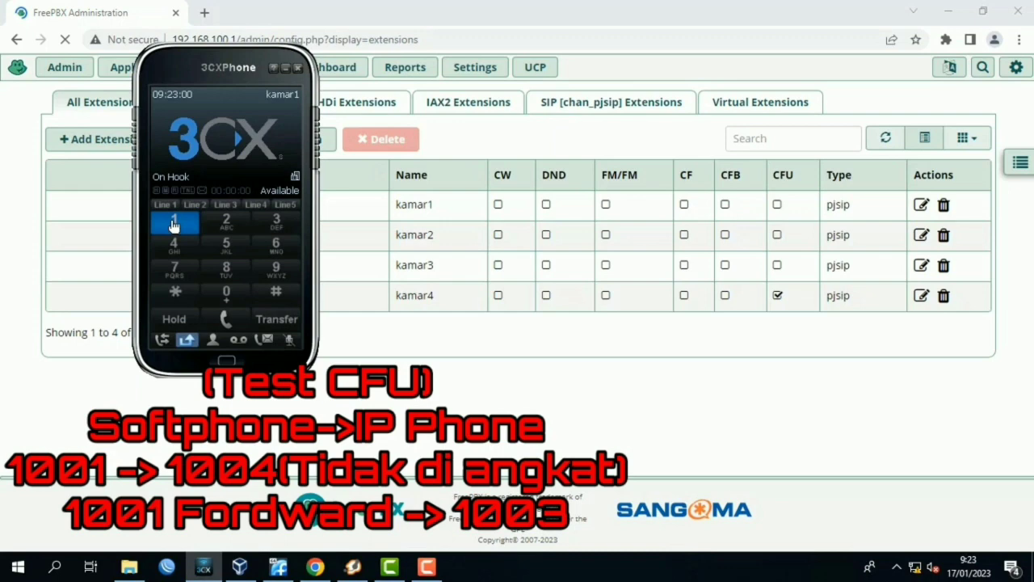
click(173, 225)
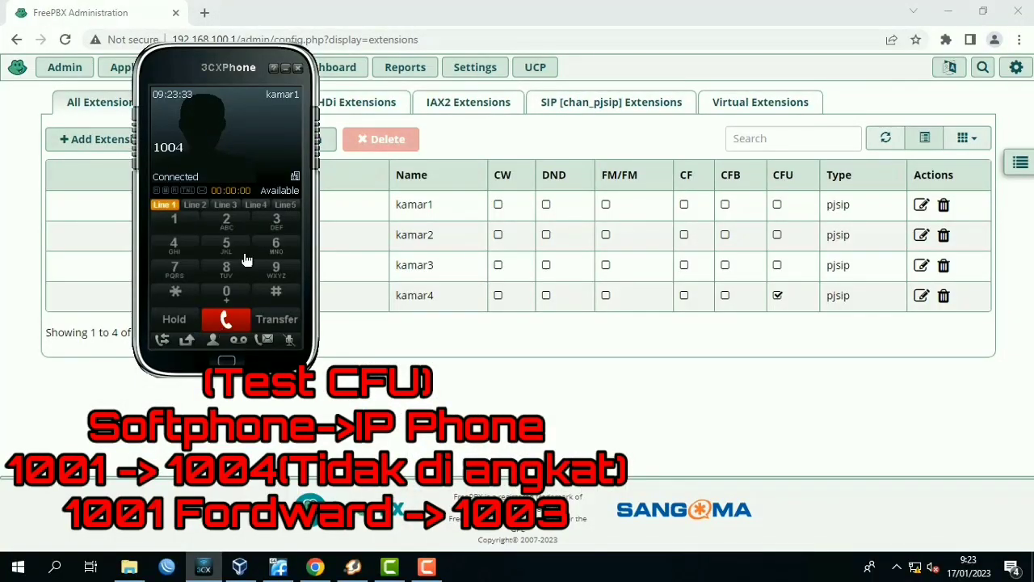
click(243, 324)
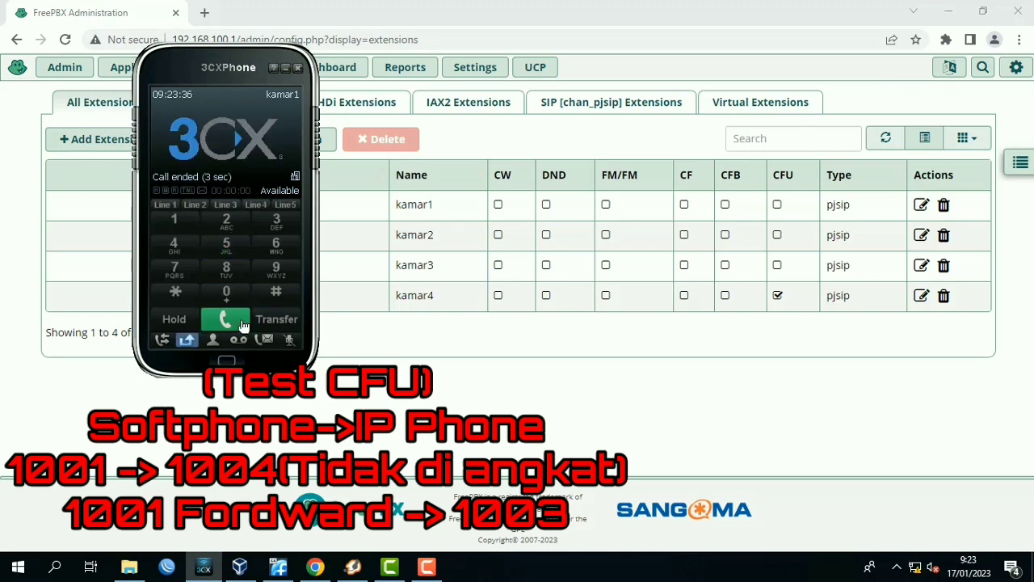
click(521, 354)
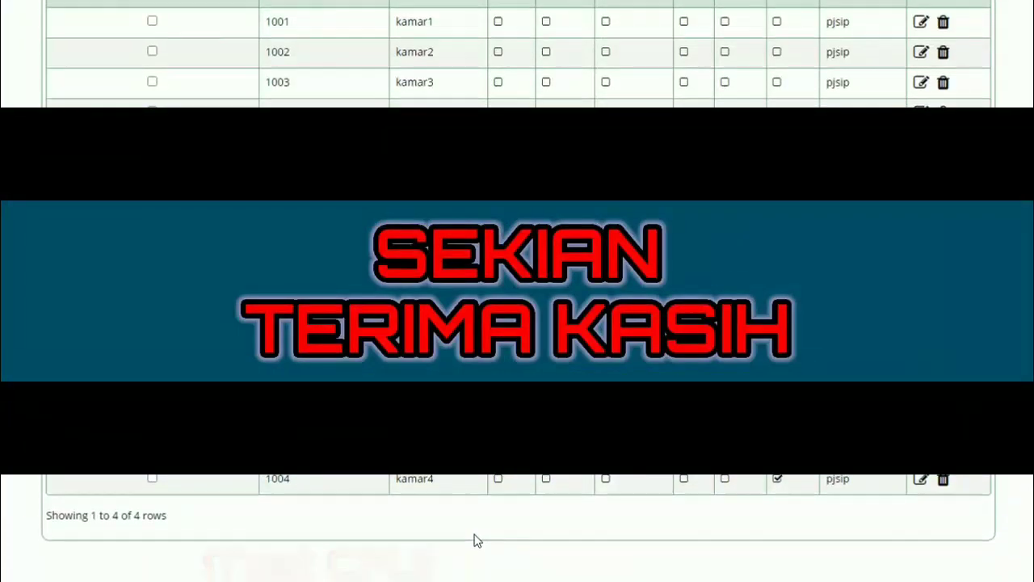